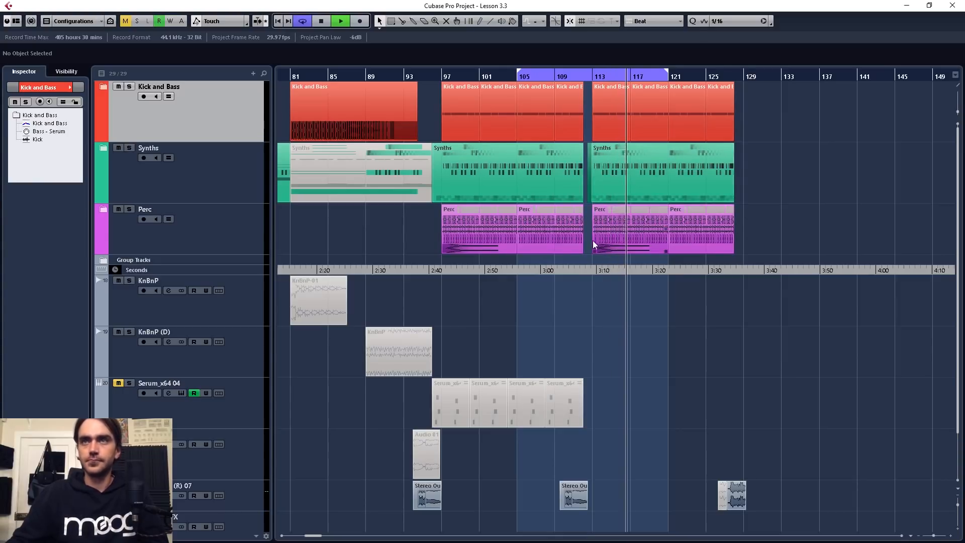
Stop playback and set the loop range to the empty bar from 112 to 113.
key("space")
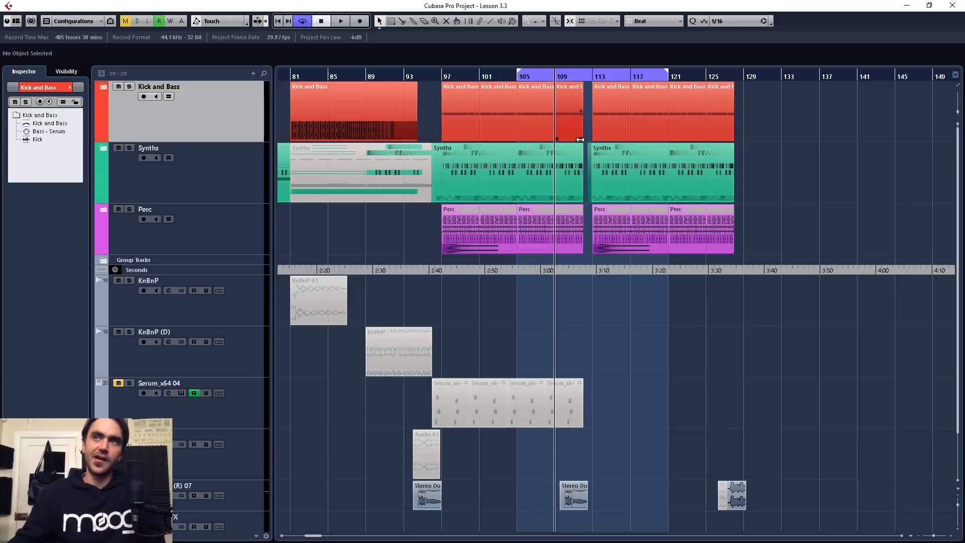
scroll(653, 326, "up", 8)
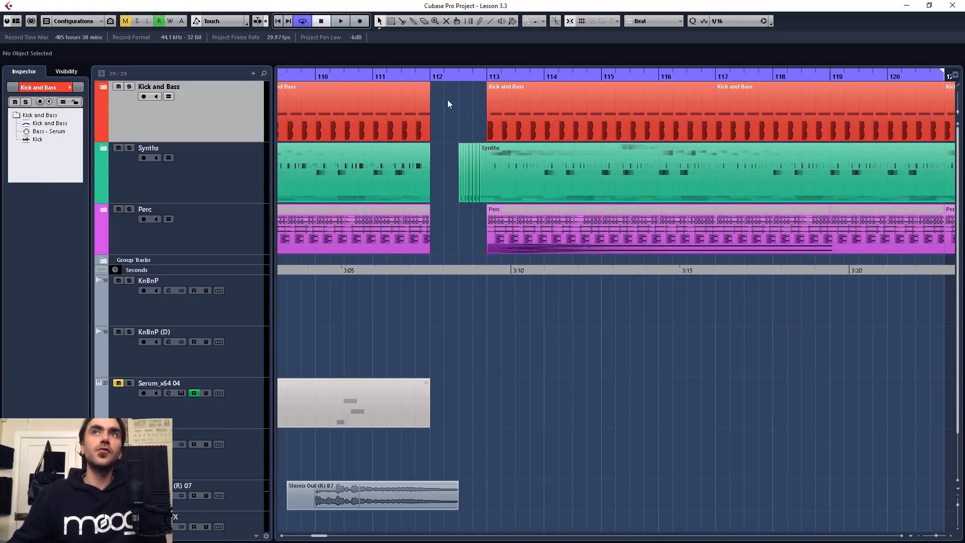
left_click(432, 78, "ctrl")
left_click(486, 78, "alt")
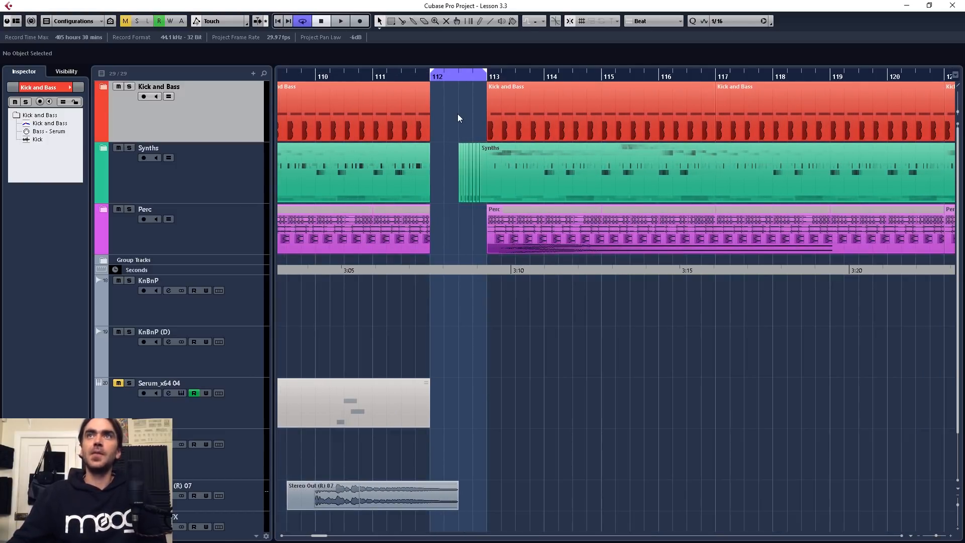
scroll(457, 119, "up", 1)
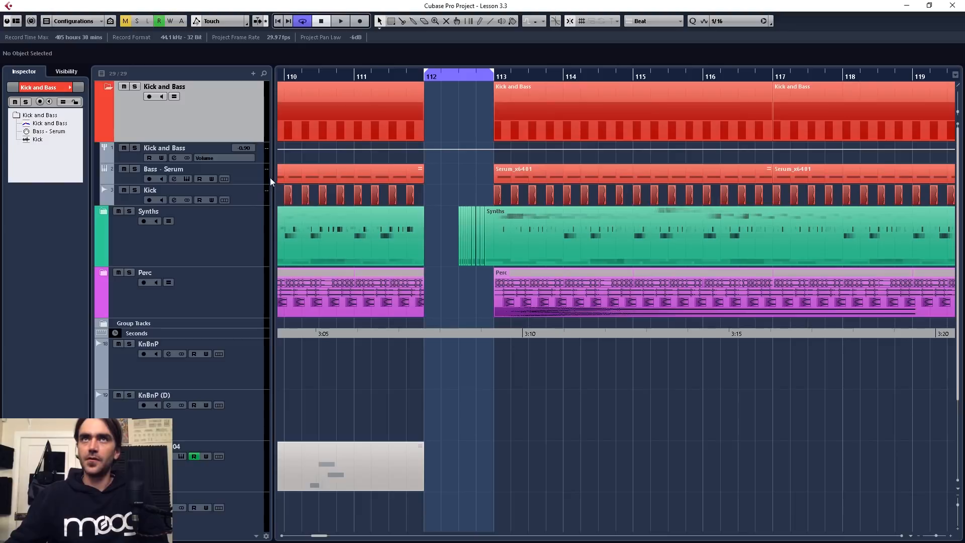
Duplicate the Bass - Serum track and delete all events from the copy.
left_click(257, 176)
right_click(251, 173)
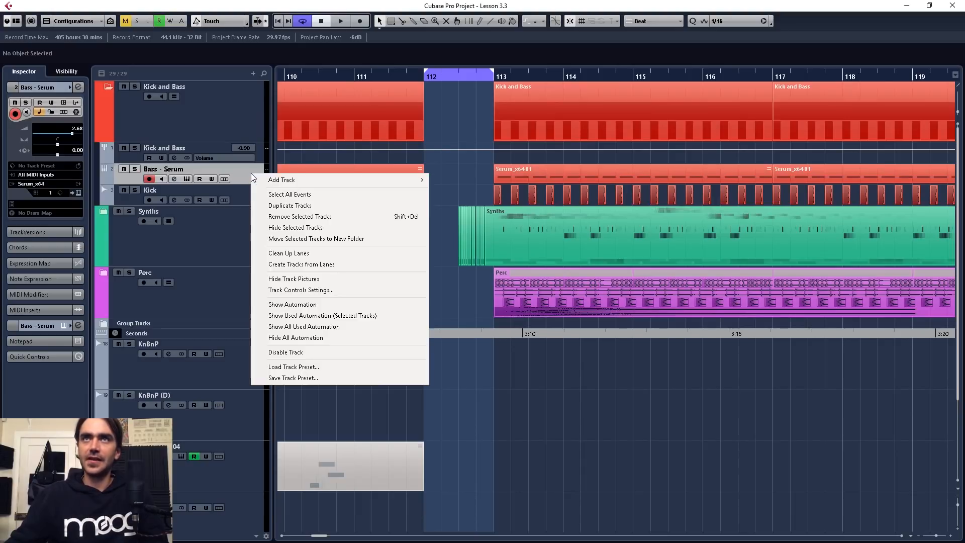
left_click(296, 205)
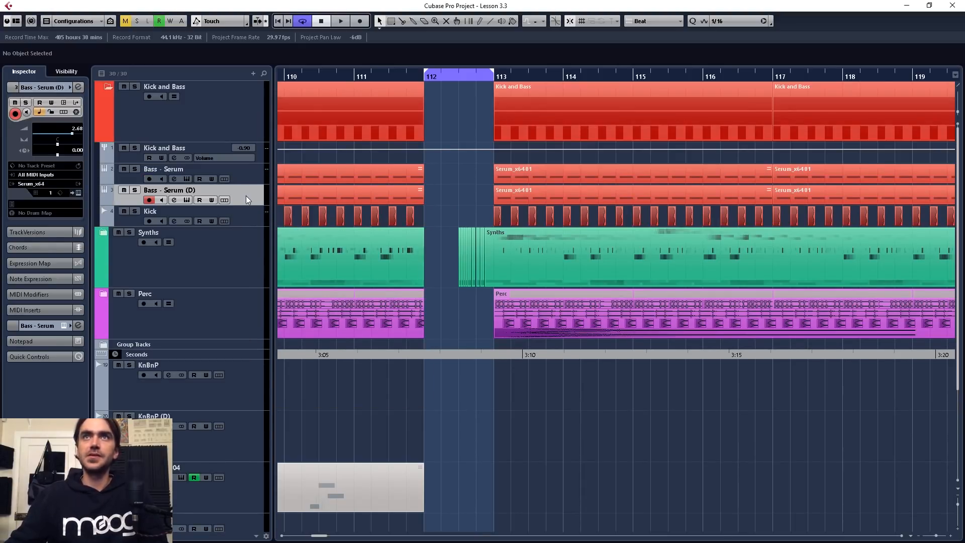
right_click(245, 195)
left_click(278, 217)
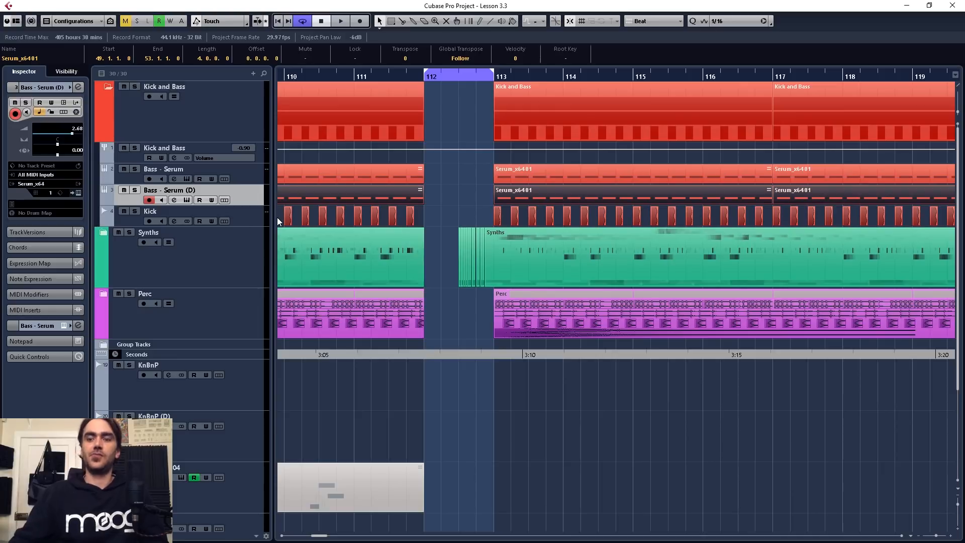
key("Delete")
Create a part in bar 112 on the duplicated bass track and draw one note spanning the whole bar.
double_click(421, 177)
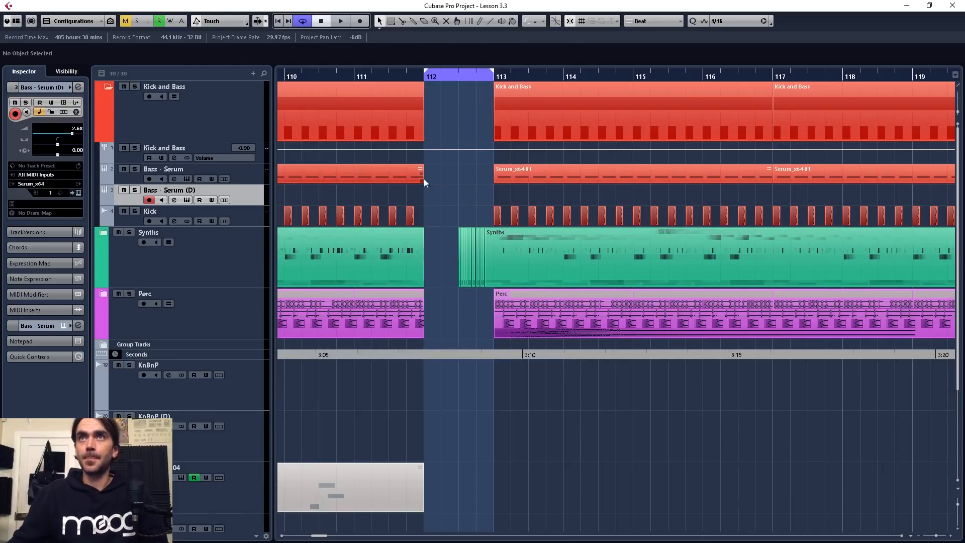
left_click(952, 6)
double_click(433, 196)
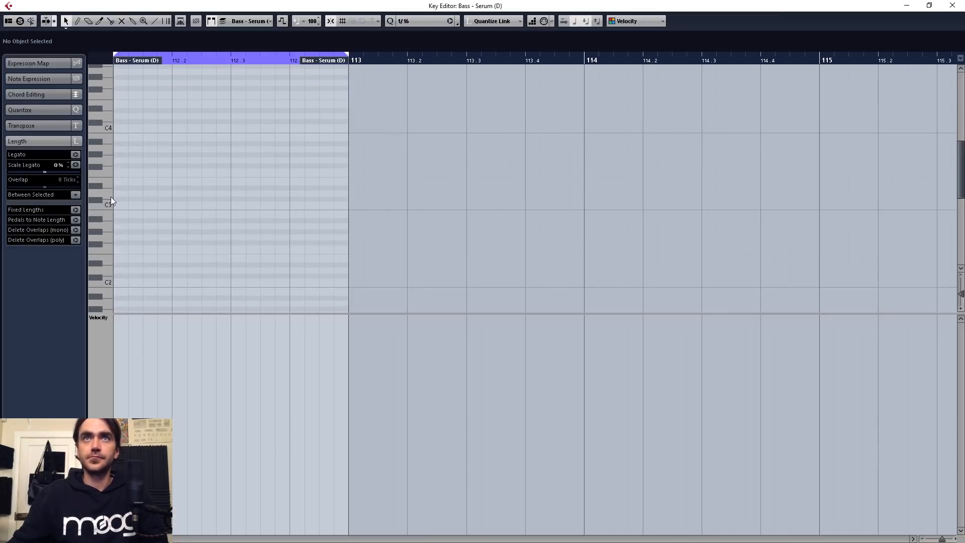
double_click(125, 245)
left_click_drag(125, 244, 347, 245)
key("Escape")
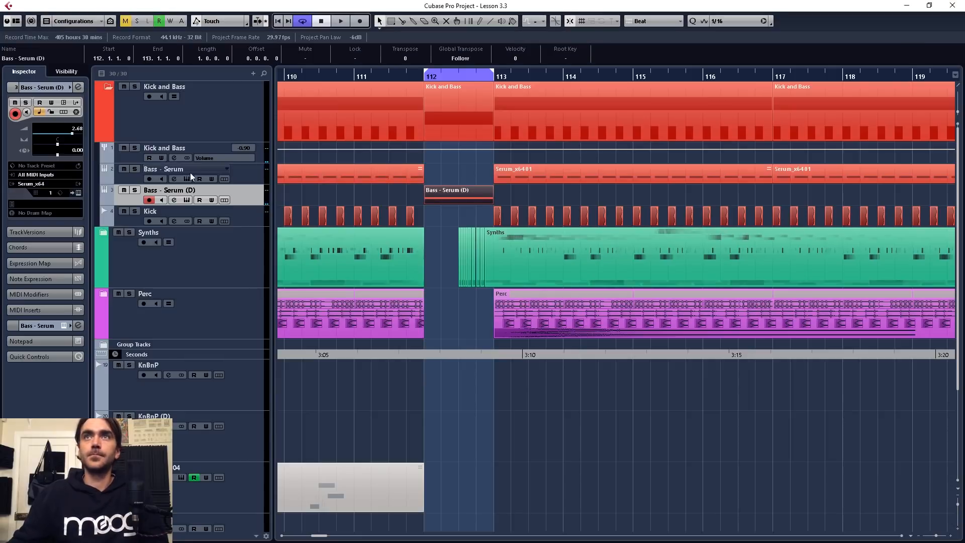
Switch off the LFOTool_x64 insert on the Bass - Serum (D) channel and close its channel settings.
left_click(77, 88)
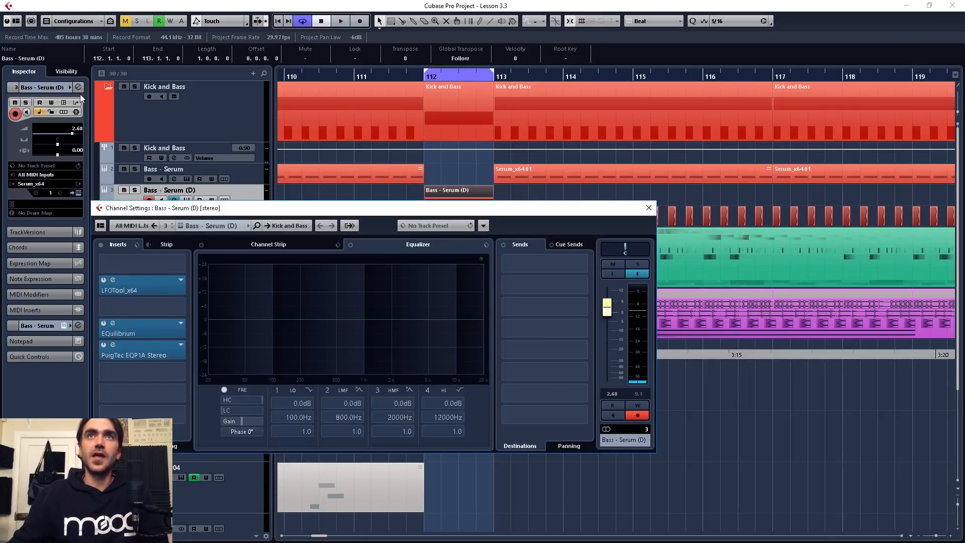
left_click(104, 279)
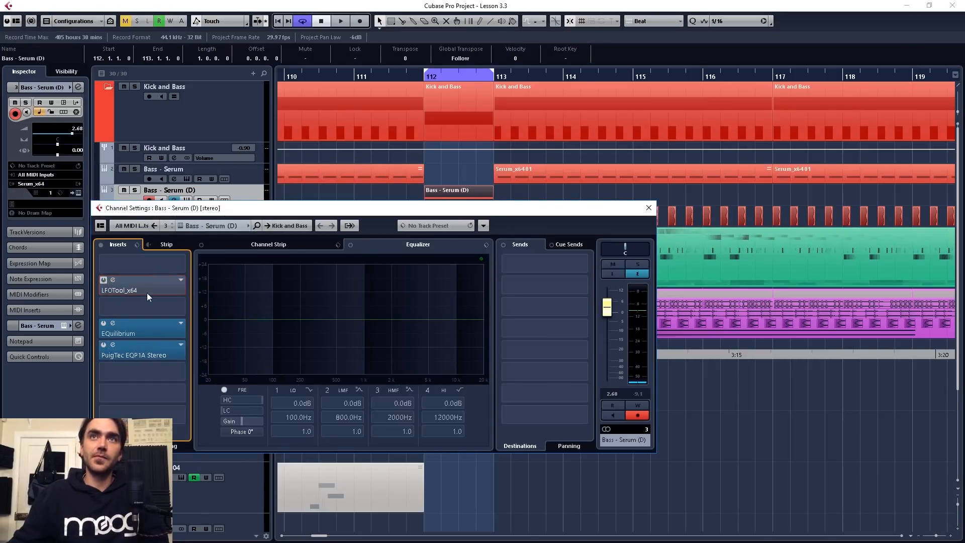
left_click(648, 207)
Play the loop from bar 112 and solo the Bass - Serum (D) track.
left_click(425, 76)
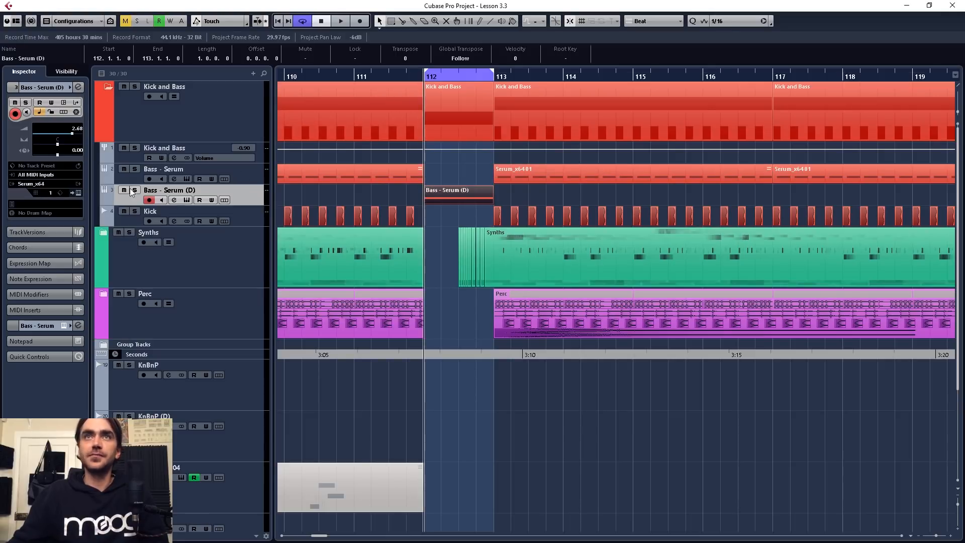
key("space")
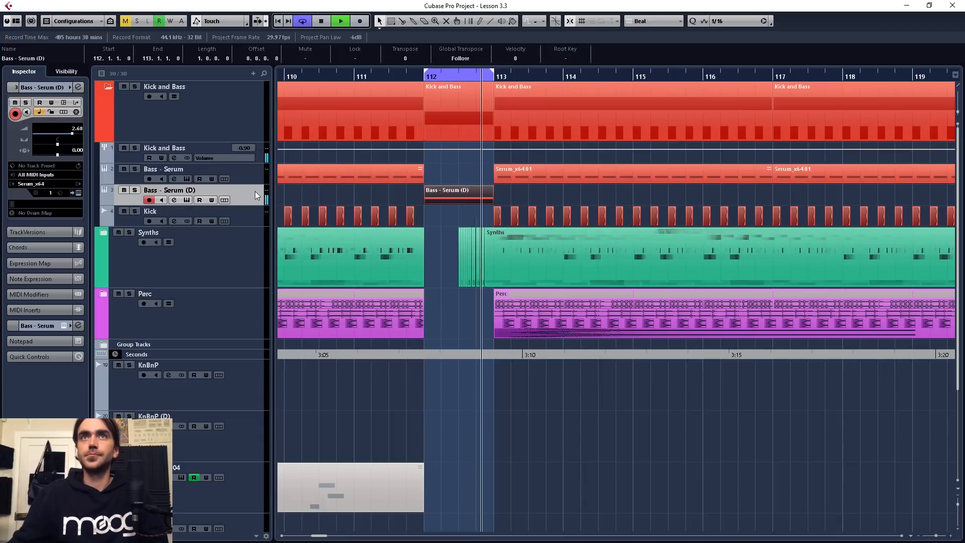
left_click(134, 190)
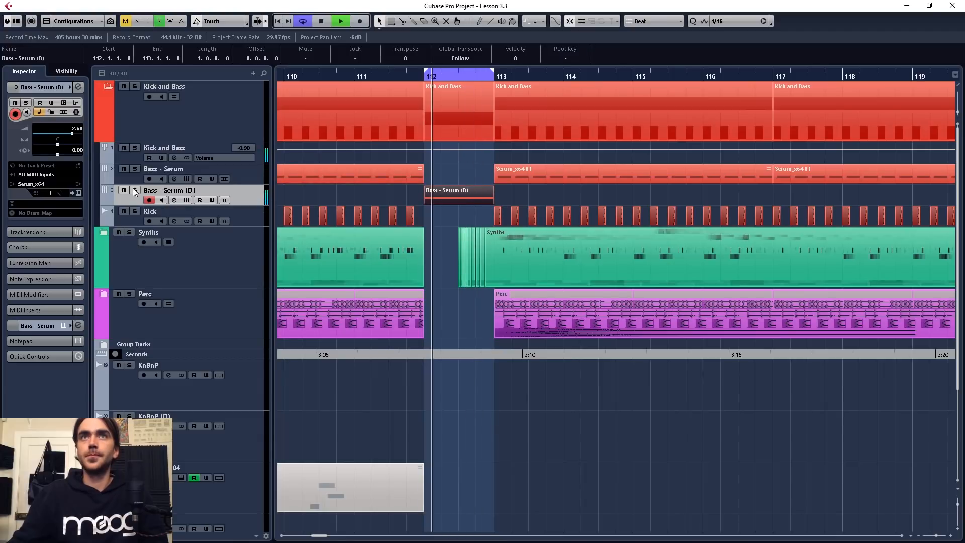
Open the Serum instrument of the duplicated bass track and slightly raise the middle point of LFO 1's curve while auditioning it.
left_click(78, 192)
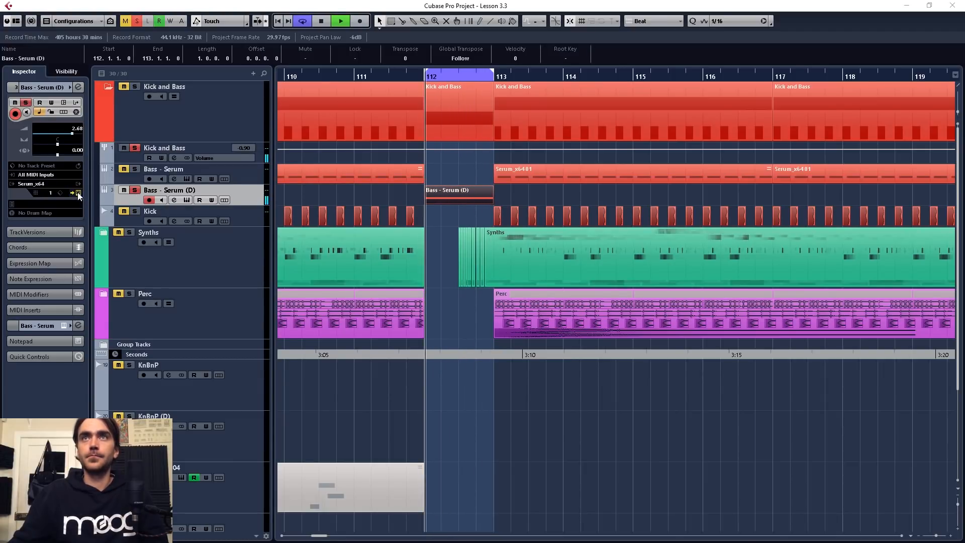
left_click_drag(92, 112, 650, 123)
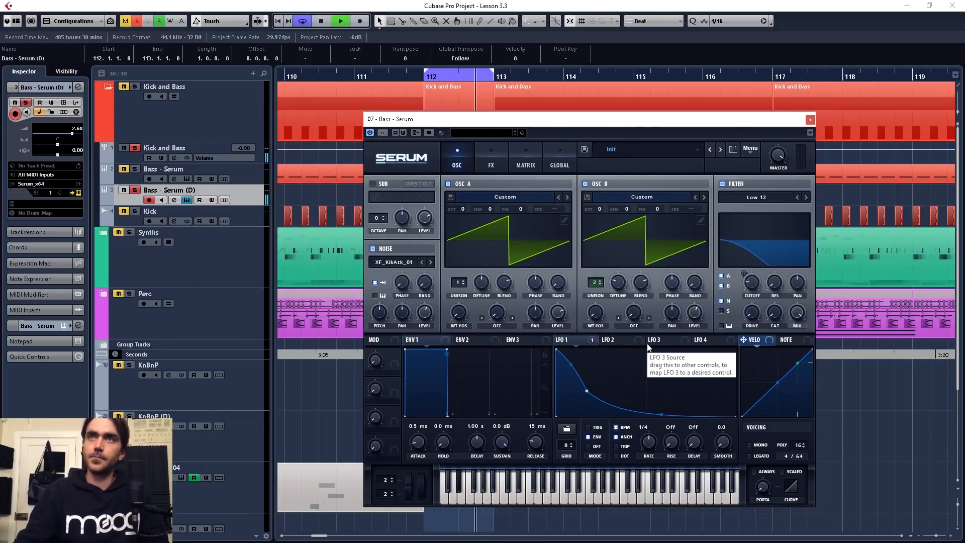
key("space")
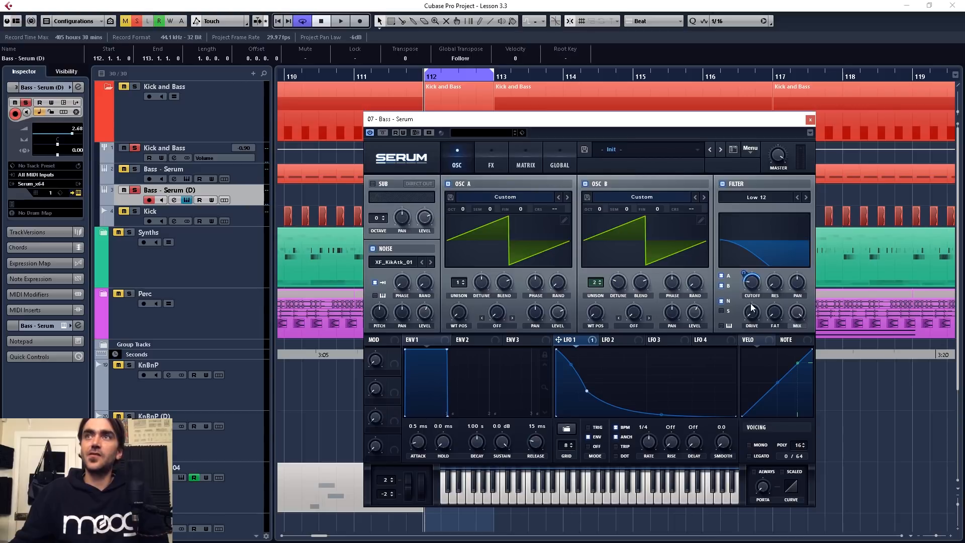
mouse_move(587, 389)
left_mouse_down()
mouse_move(674, 355)
mouse_move(585, 378)
left_mouse_up()
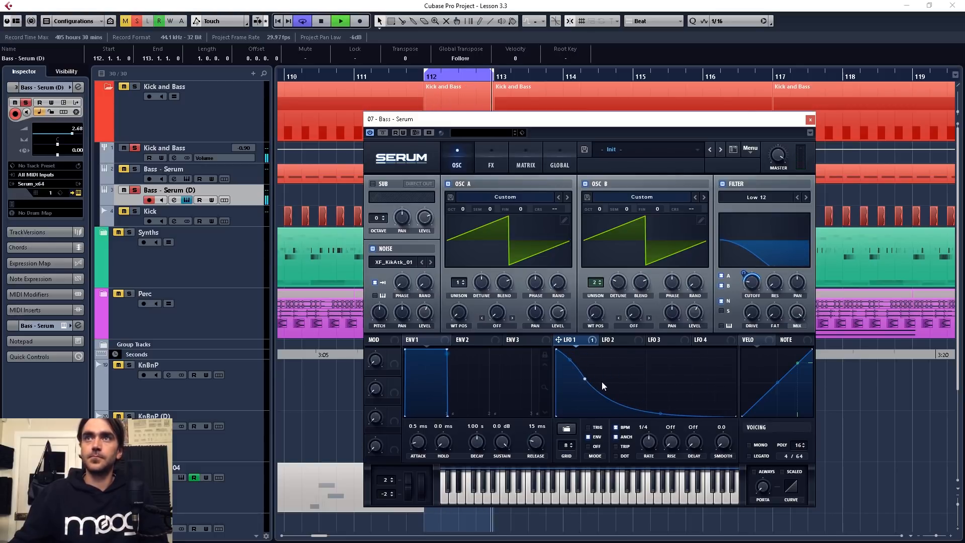
key("space")
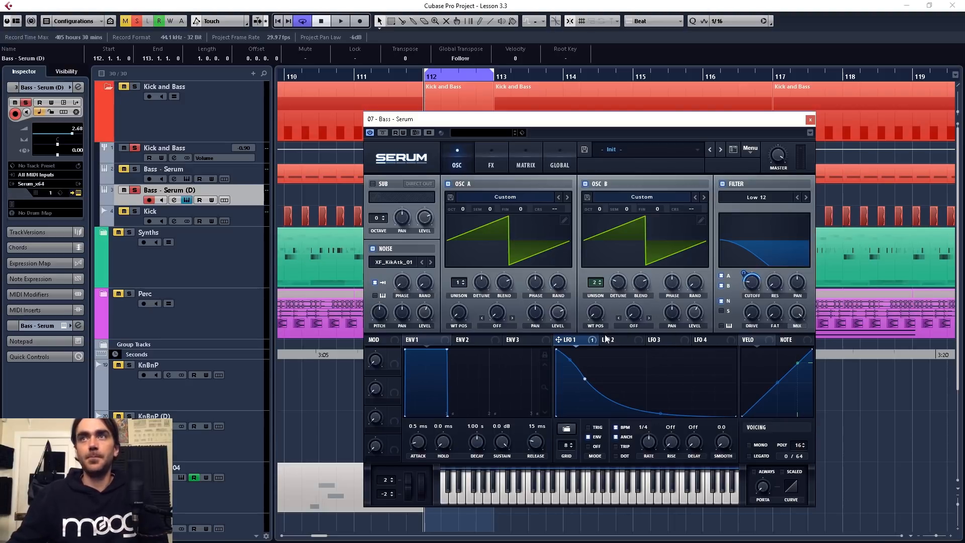
Remove all modulators from the filter cutoff and raise the cutoff of the Low 12 filter.
right_click(752, 280)
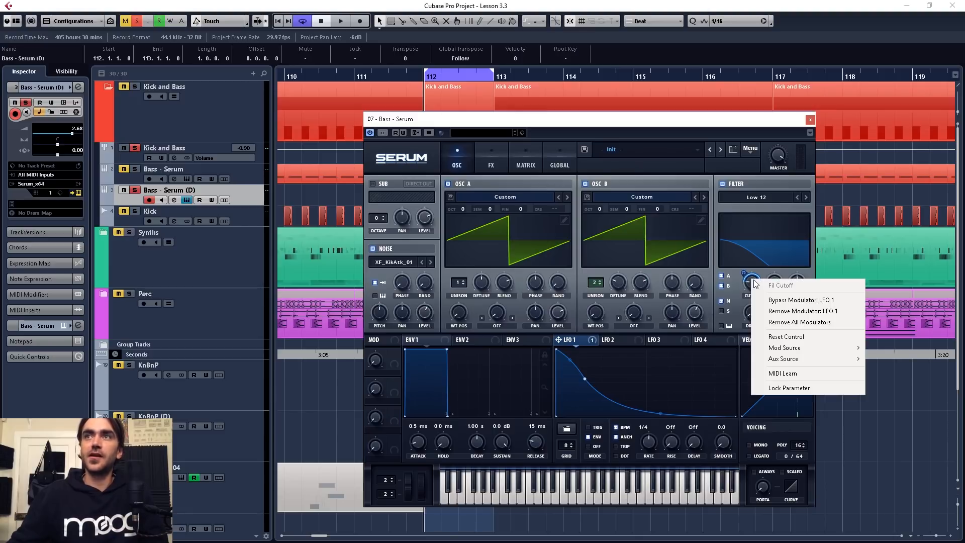
left_click(783, 322)
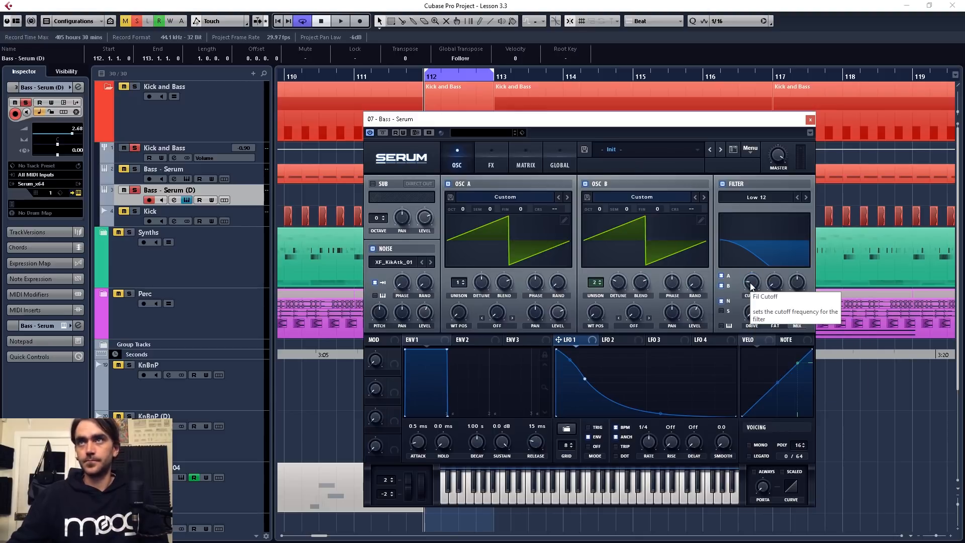
left_click_drag(751, 284, 756, 260)
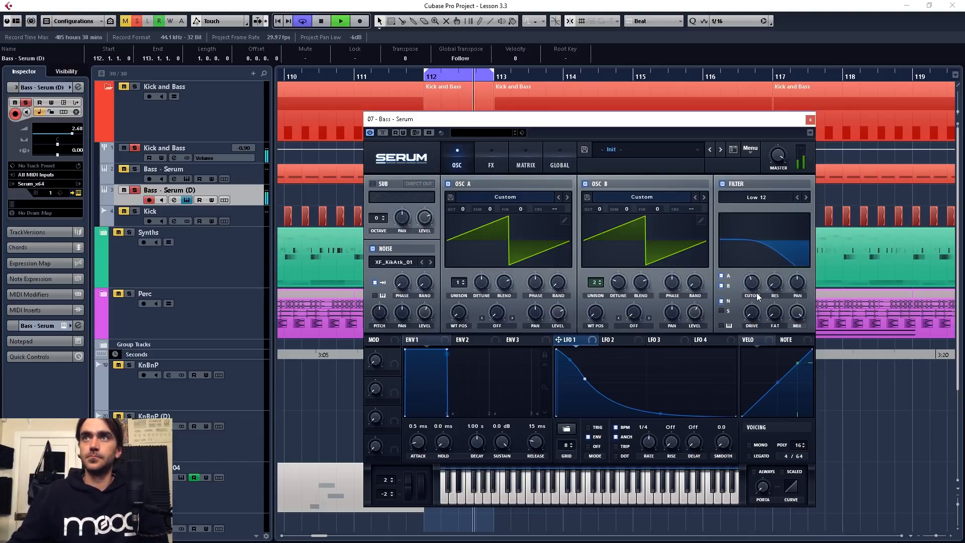
left_click_drag(752, 286, 751, 293)
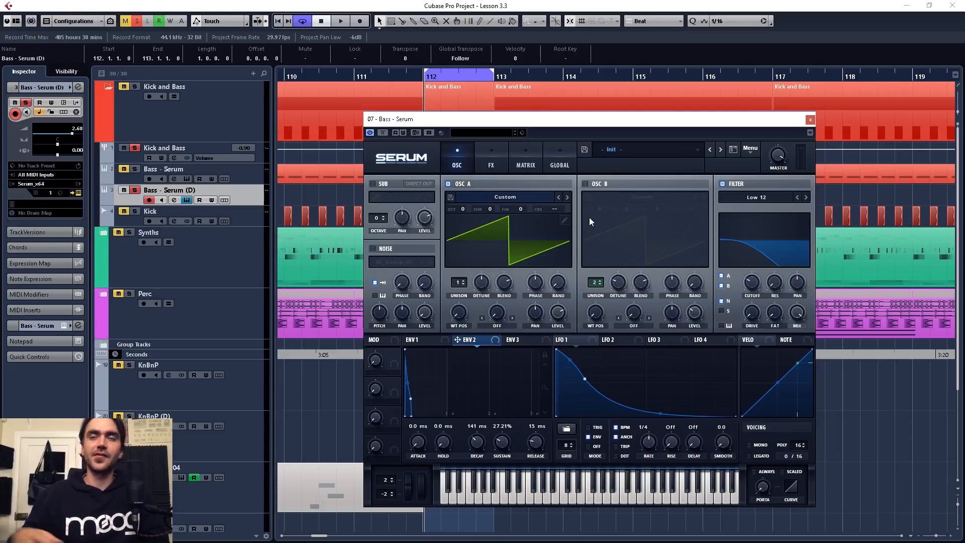
Assign LFO 2 to oscillator A's coarse pitch and show the assignment in the modulation matrix.
left_click(611, 340)
key("space")
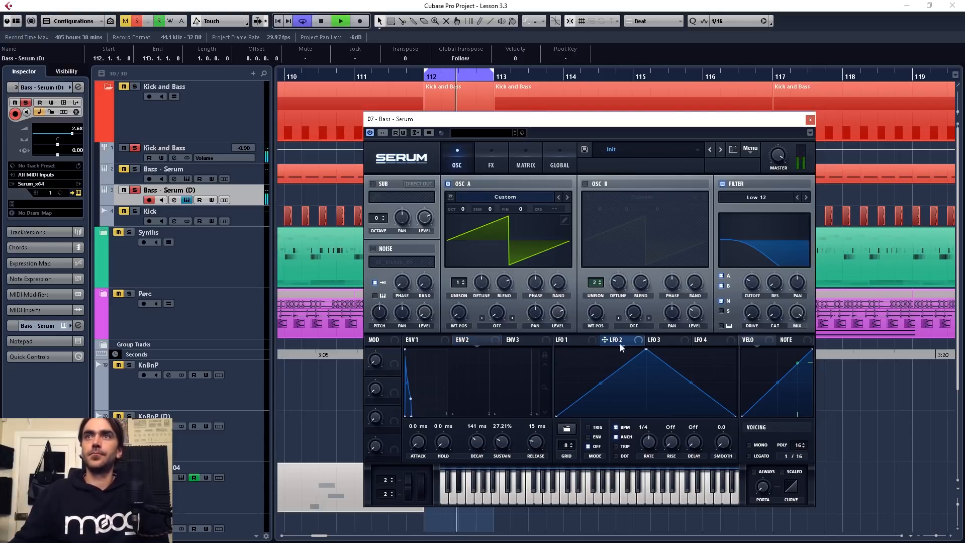
key("space")
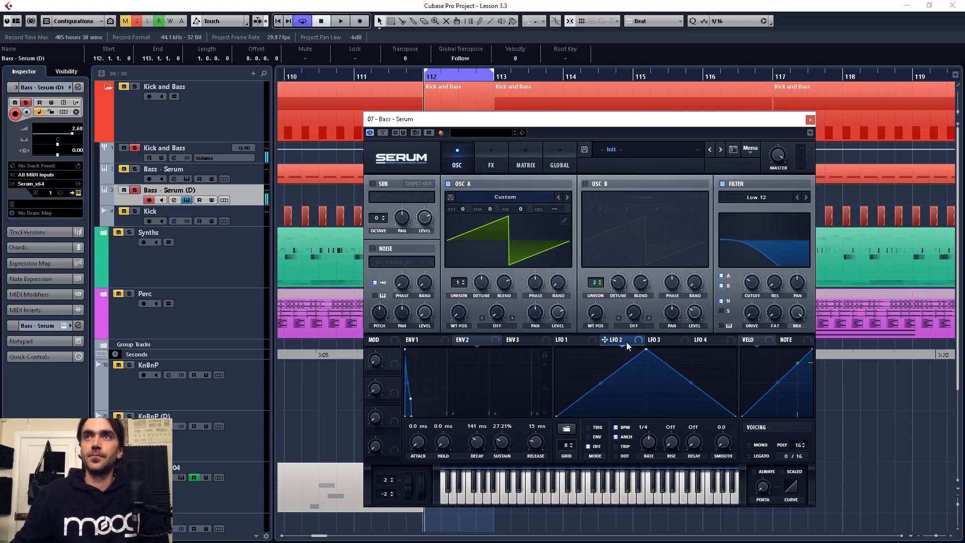
left_click(527, 168)
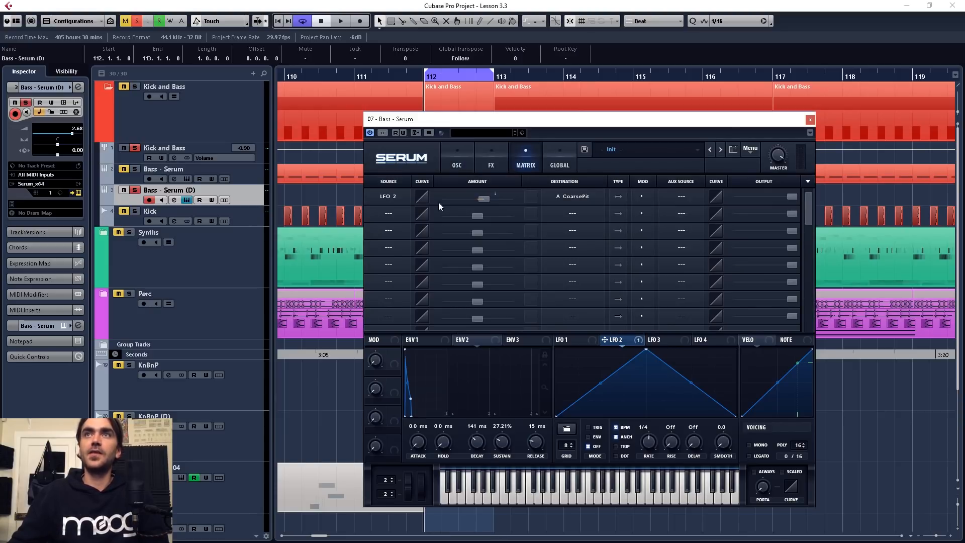
Enable the preference for double-click typable values on controls and set the LFO 2 to A CoarsePit amount to 24 st.
left_click(559, 164)
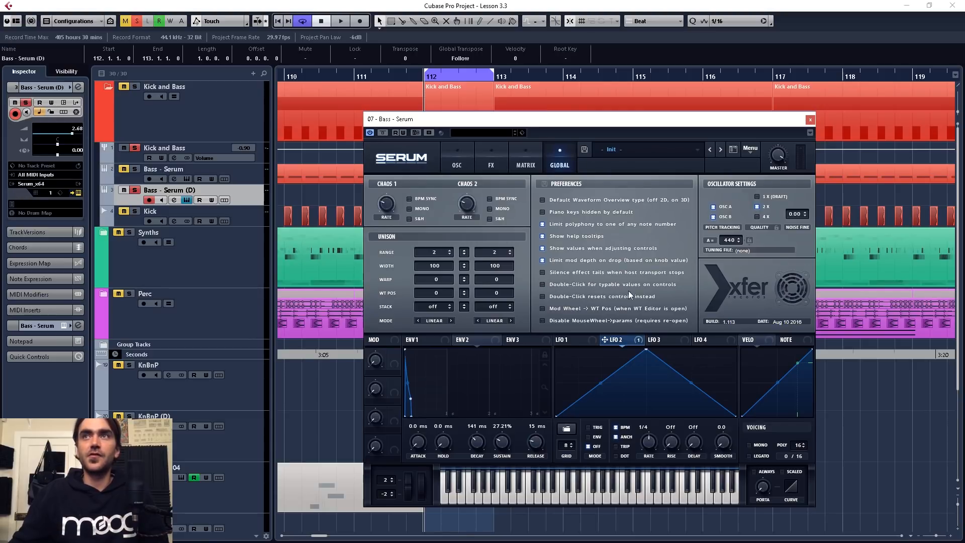
left_click(543, 284)
left_click(519, 154)
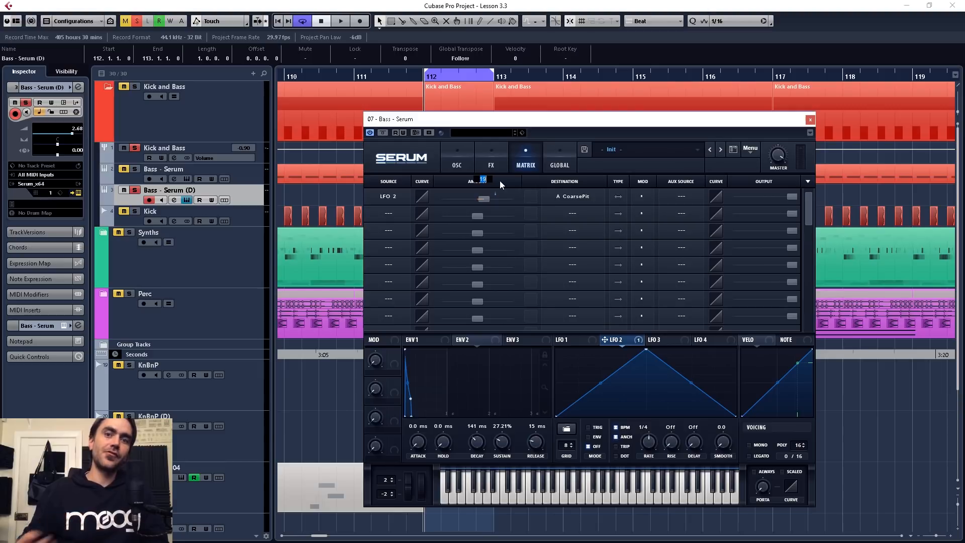
type("24")
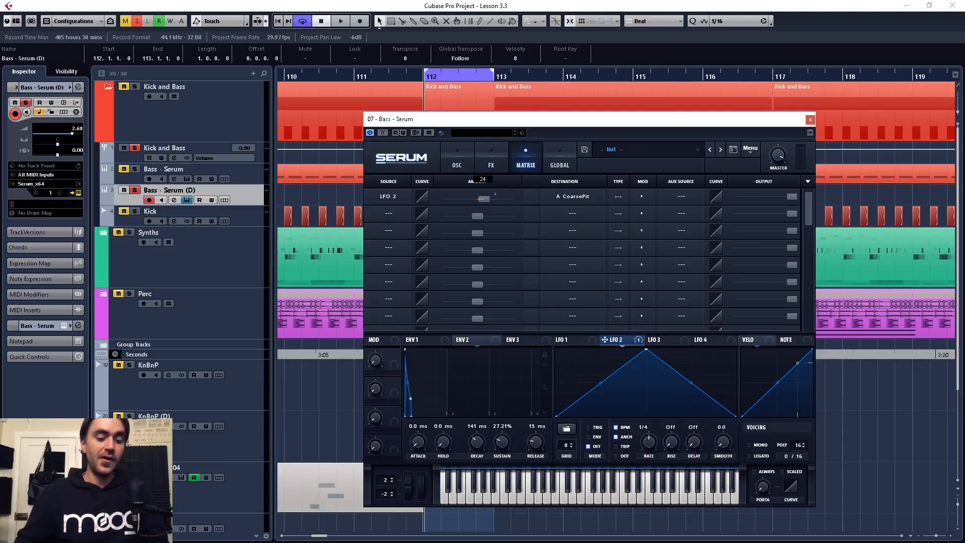
type("st")
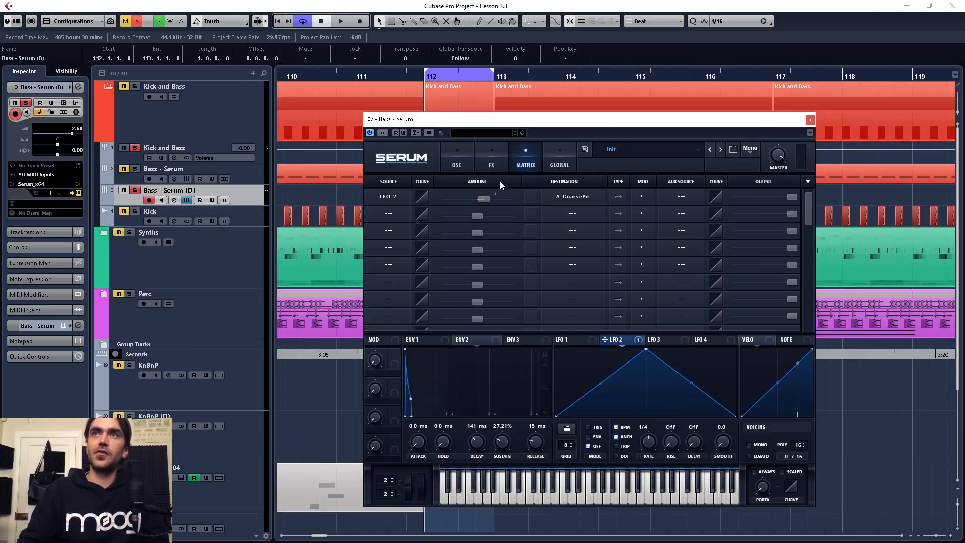
mouse_move(491, 197)
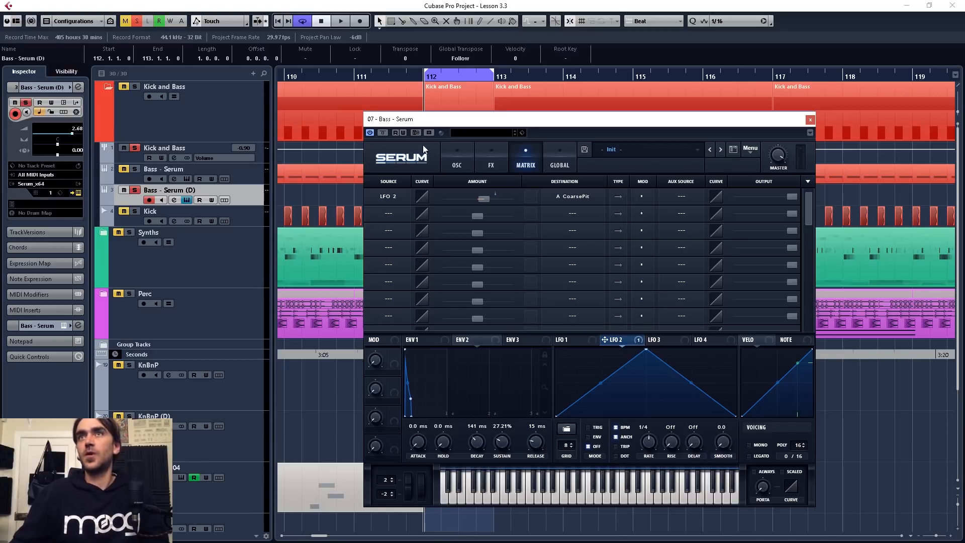
Audition the pitch modulation, moving the Serum window off the bar 112 part, and set LFO 2's rate to bar.
left_click(466, 158)
key("space")
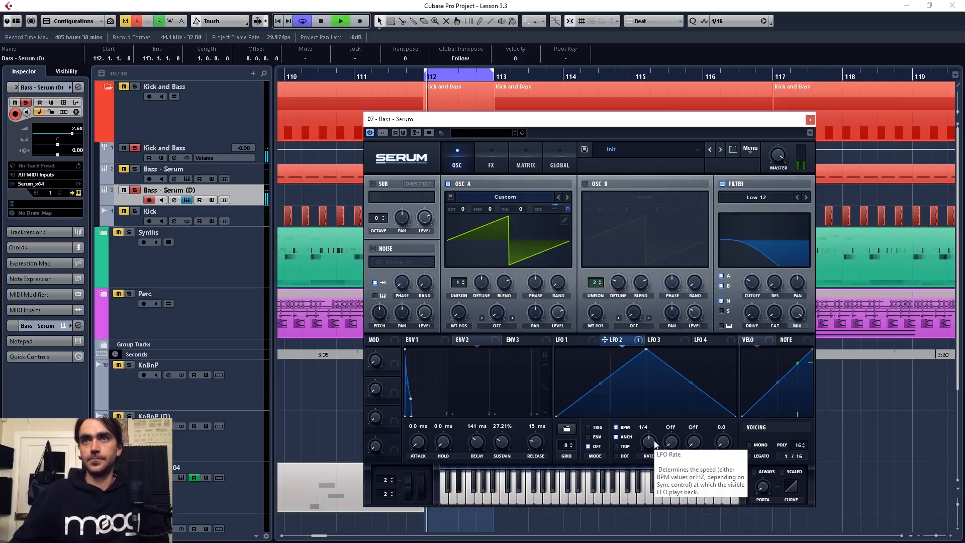
key("space")
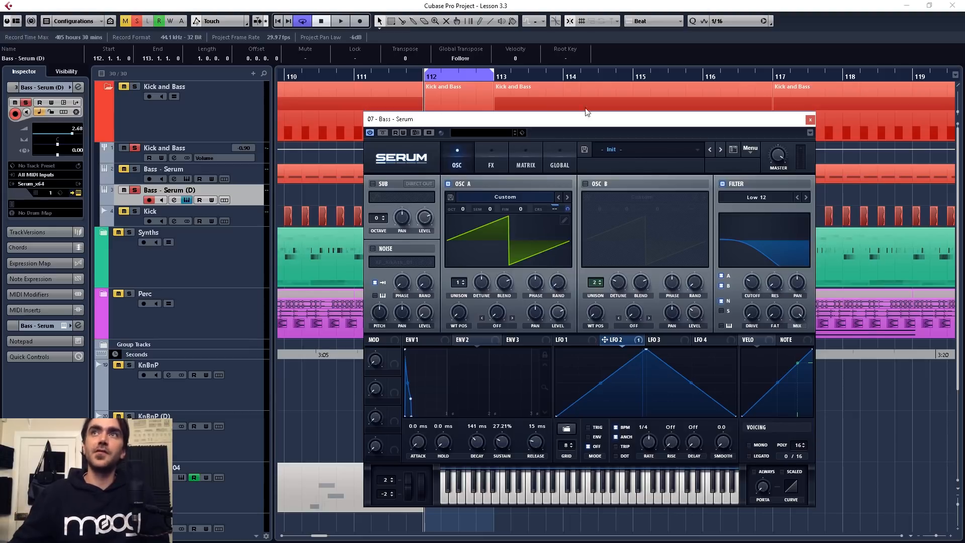
left_click_drag(534, 121, 710, 119)
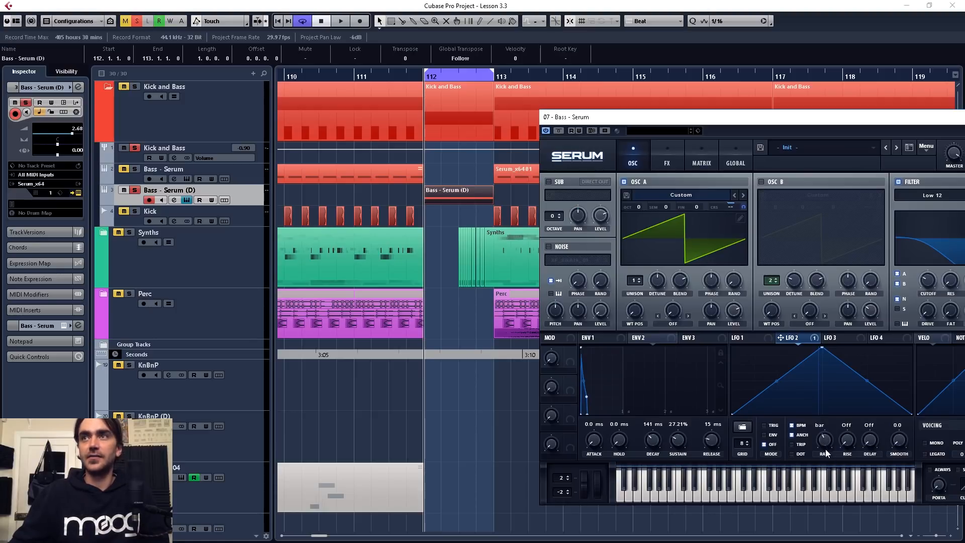
Set LFO 2's rate to 1/2 and reshape its curve into a straight downward ramp, auditioning bar 112 around the changes.
key("space")
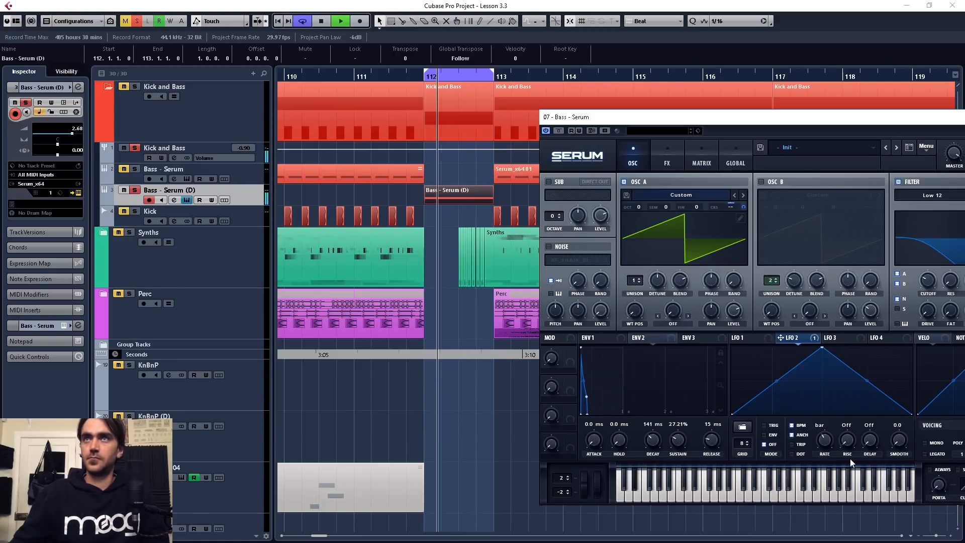
key("space")
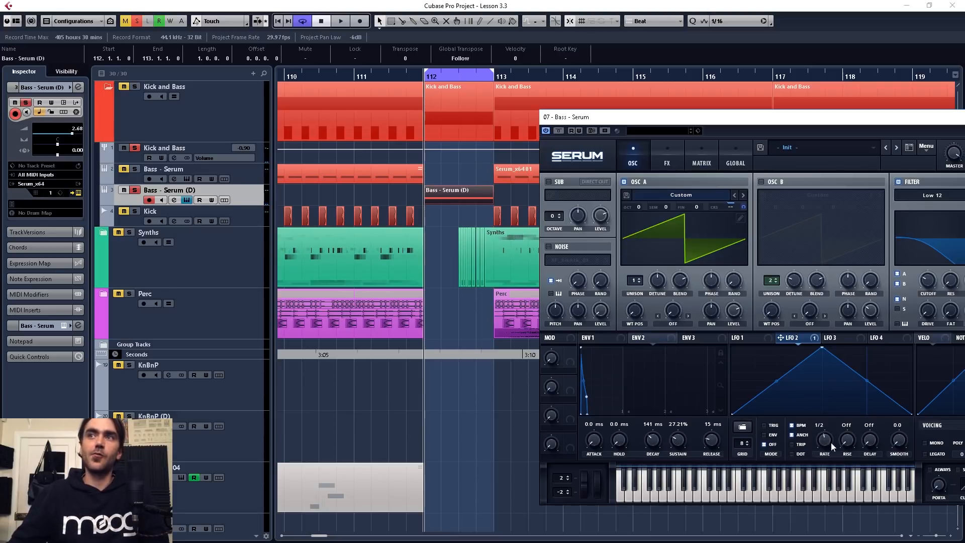
left_click_drag(826, 347, 732, 347)
key("space")
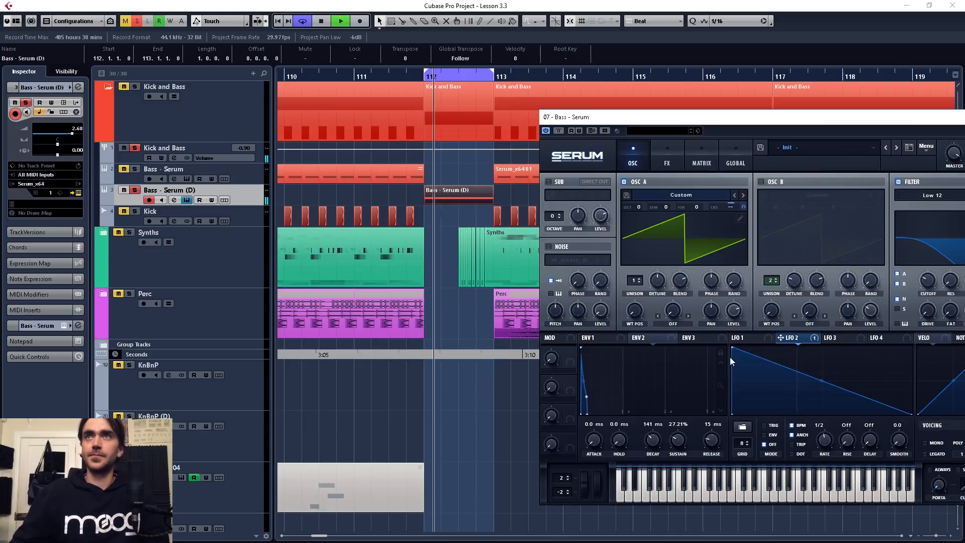
key("space")
Shorten the note in the Bass - Serum (D) part so it fills only the second half of bar 112, and close the Key Editor.
double_click(427, 202)
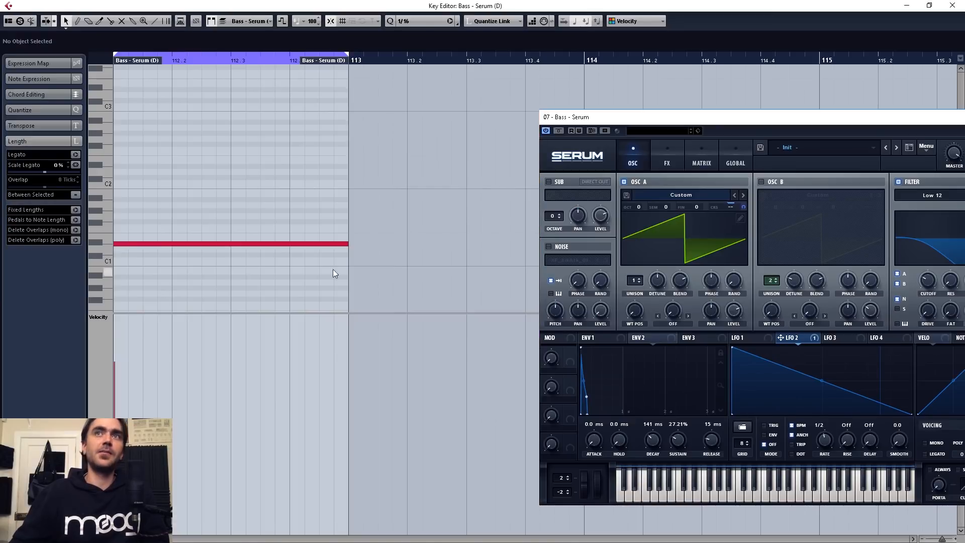
left_click_drag(346, 243, 317, 243)
left_click(952, 5)
Unsolo the Kick and Bass track, stretch the loop range from bar 109 to bar 117, and deselect the bar 112 part.
left_click(134, 149)
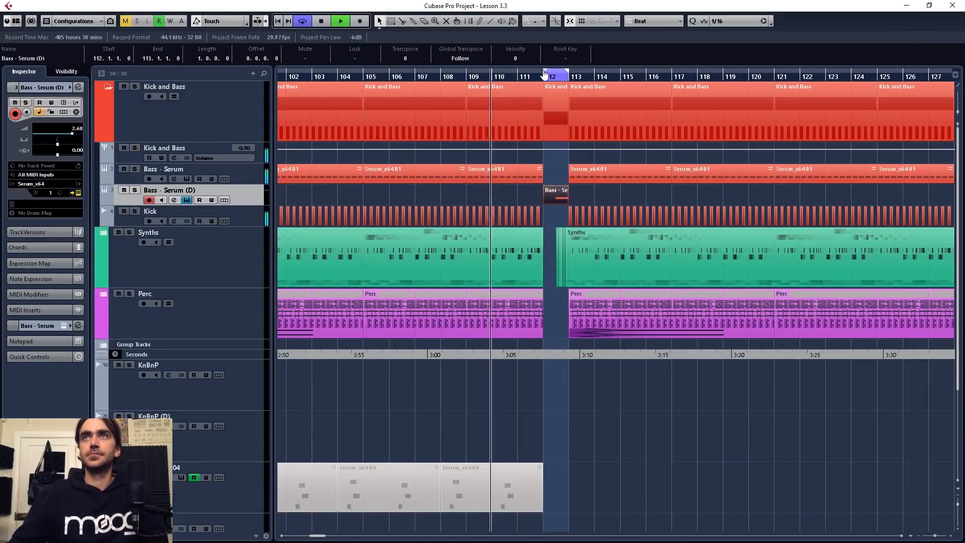
left_click_drag(544, 75, 466, 76)
left_click_drag(599, 77, 671, 75)
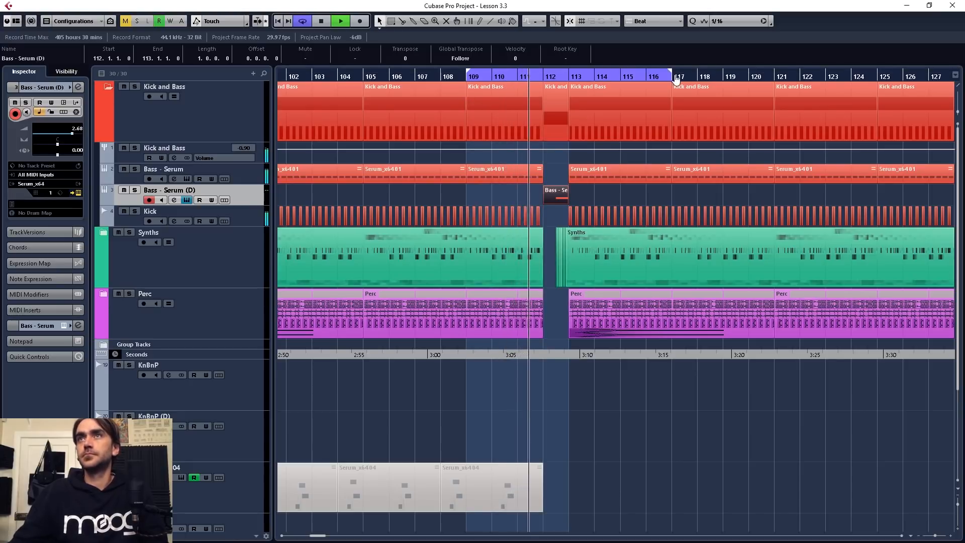
left_click(716, 478)
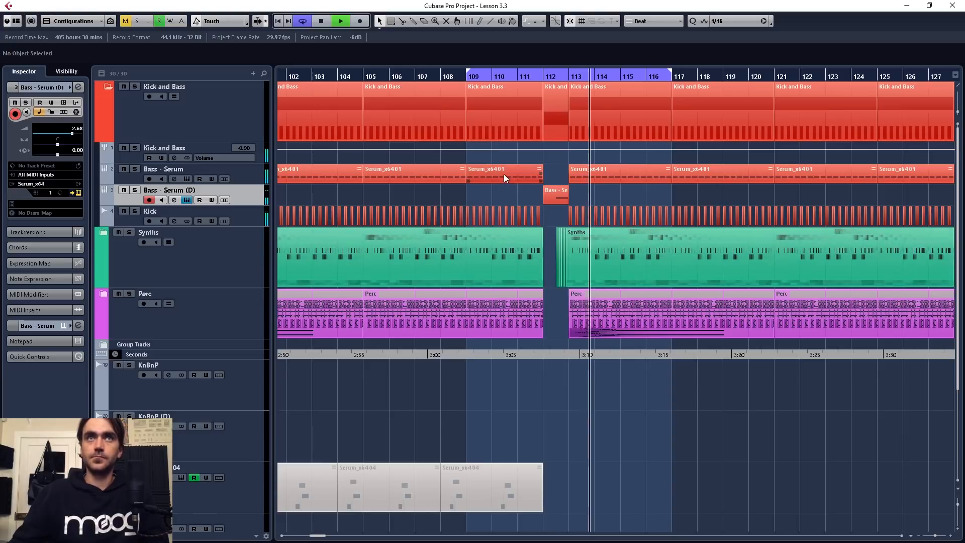
Audition the bass fill in the full mix, replaying the transition from bar 112 into bar 113.
key("space")
key("space")
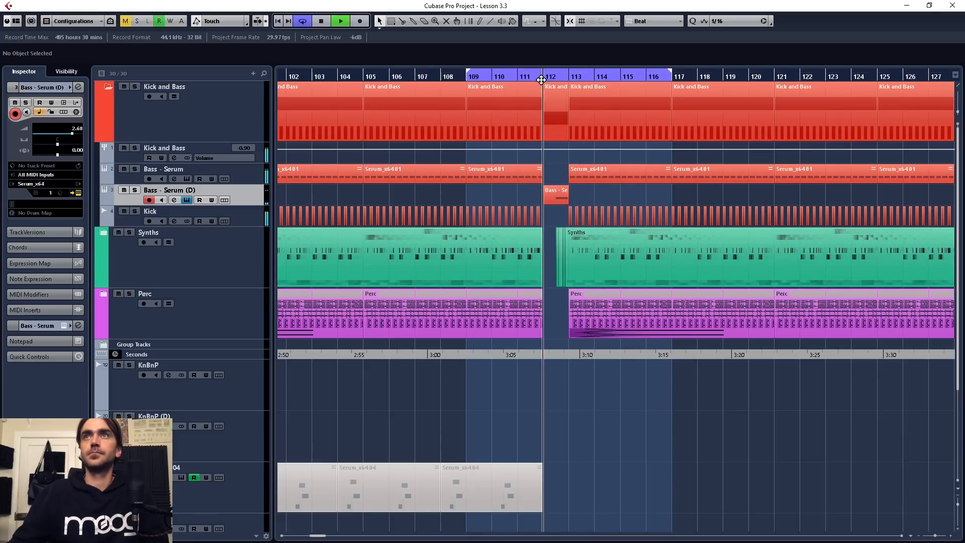
left_click(540, 79)
key("space")
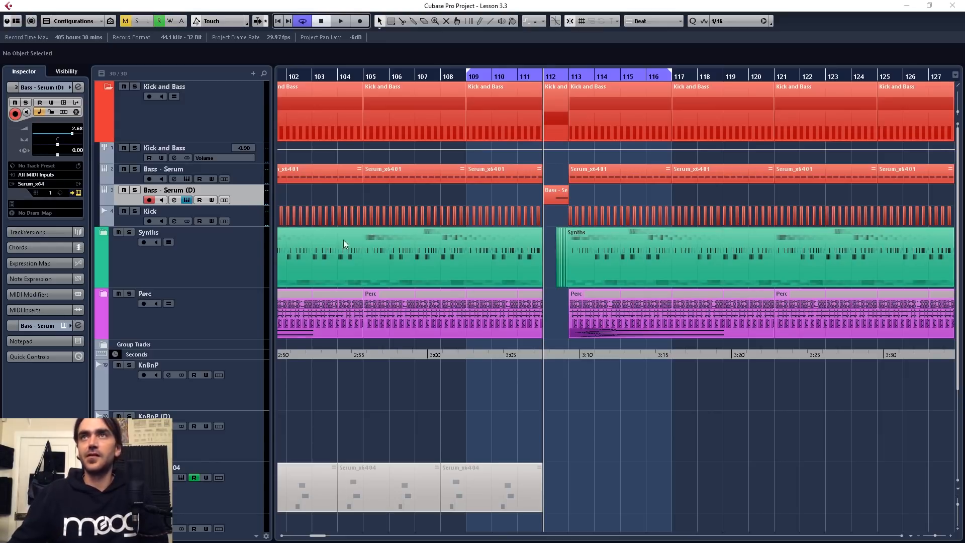
key("space")
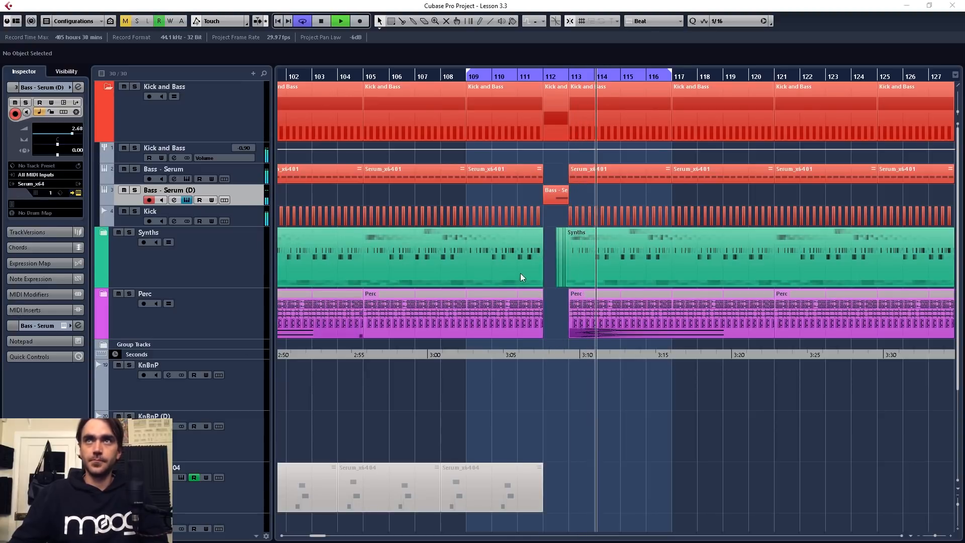
left_click(543, 74)
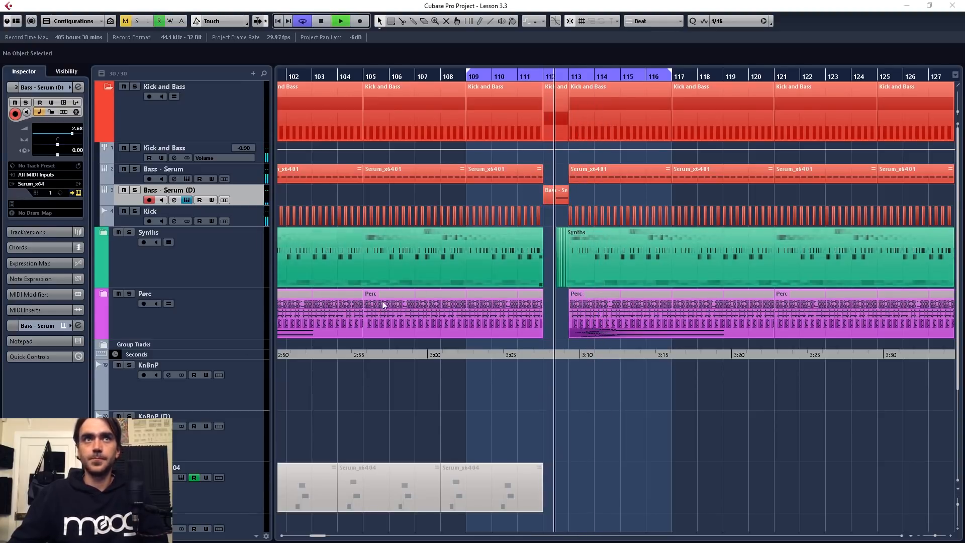
Shorten the bar 112 note to the last beat, set LFO 2 to a curved falling ramp at rate 1/4, and close Serum.
key("space")
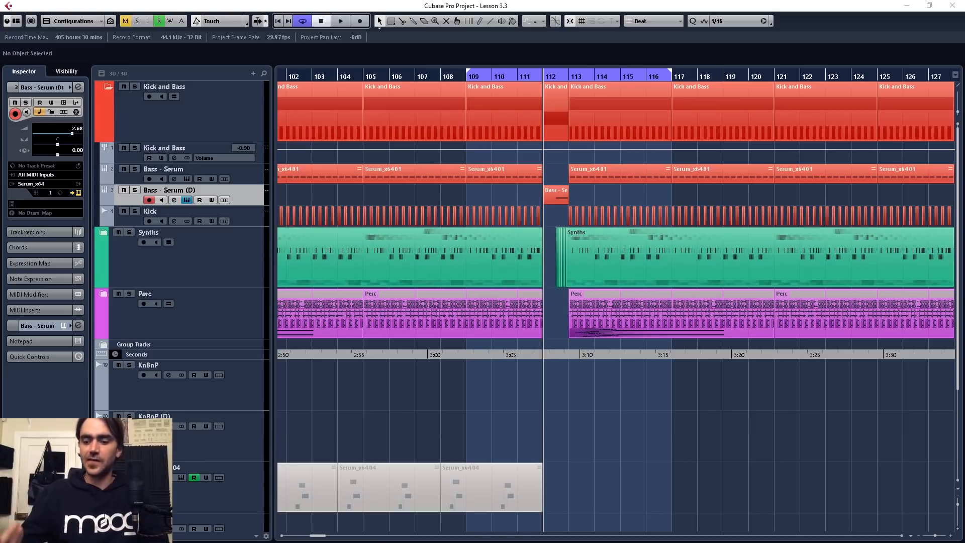
key("space")
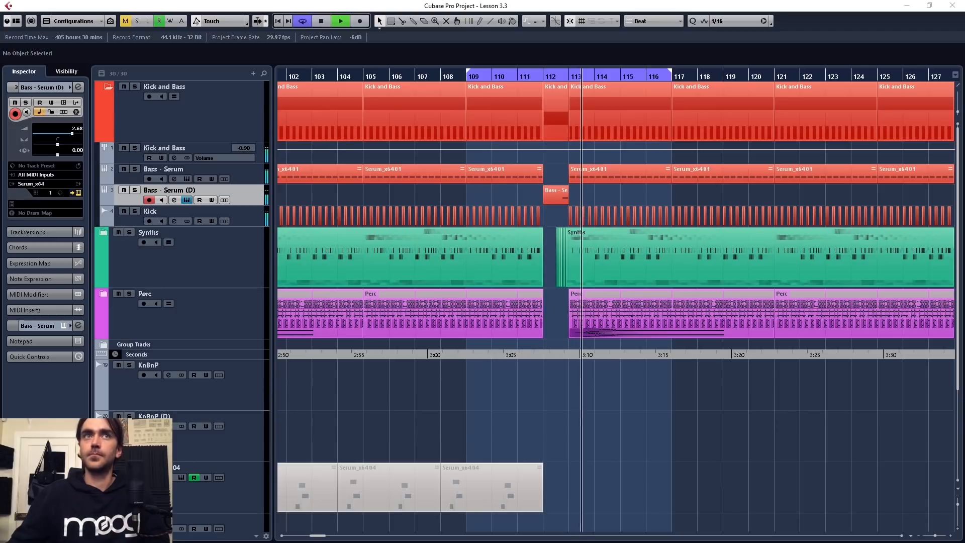
left_click_drag(0, 101, 467, 111)
key("space")
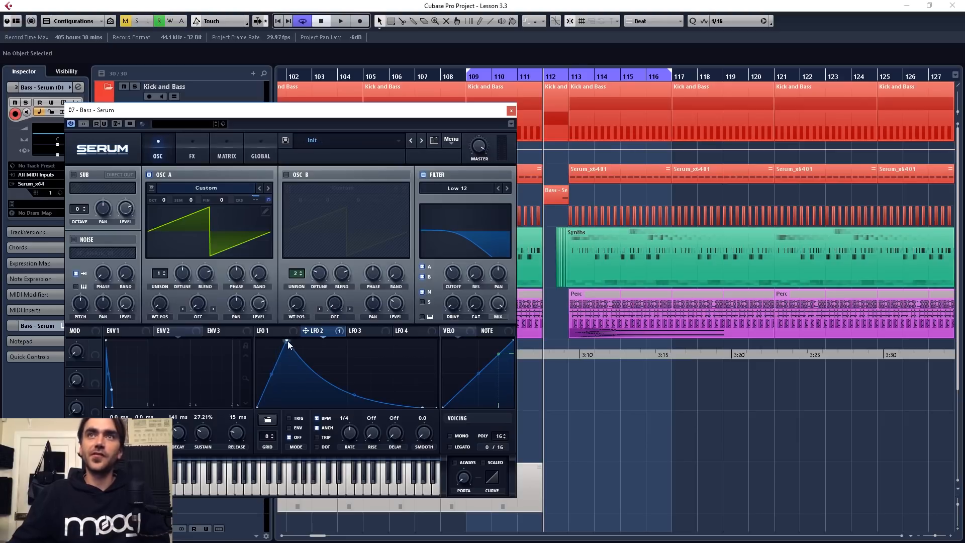
left_click_drag(287, 340, 224, 303)
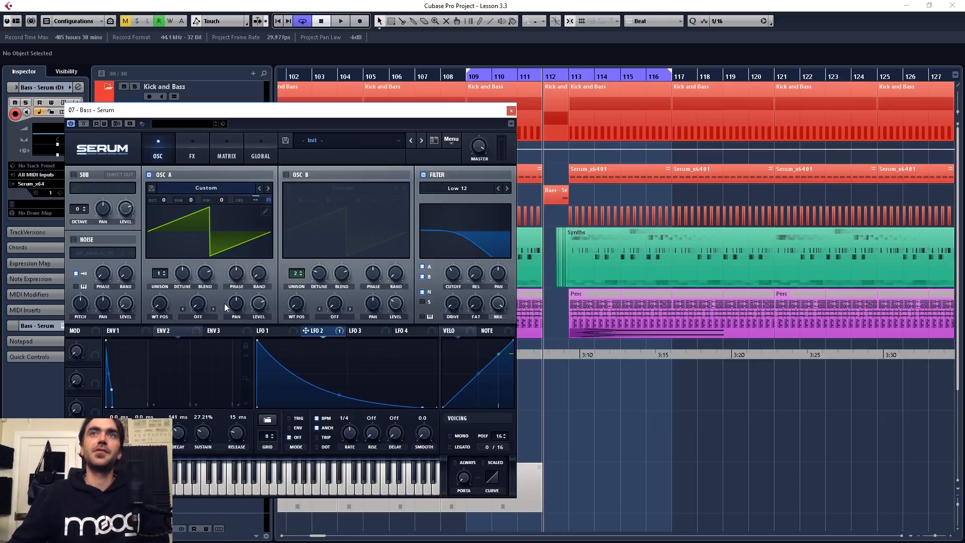
left_click(513, 110)
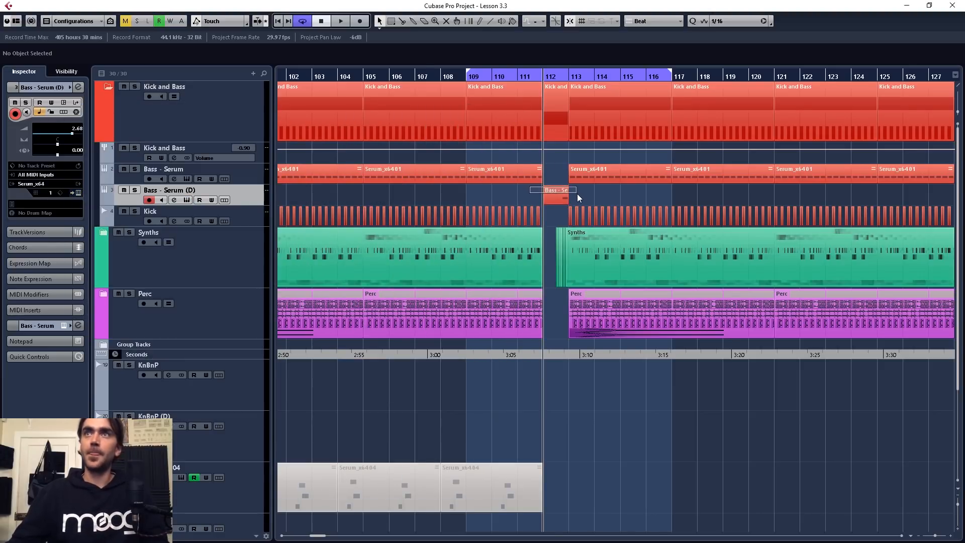
Render the Bass - Serum (D) part in bar 112 in place with the current settings.
right_click(559, 196)
mouse_move(628, 326)
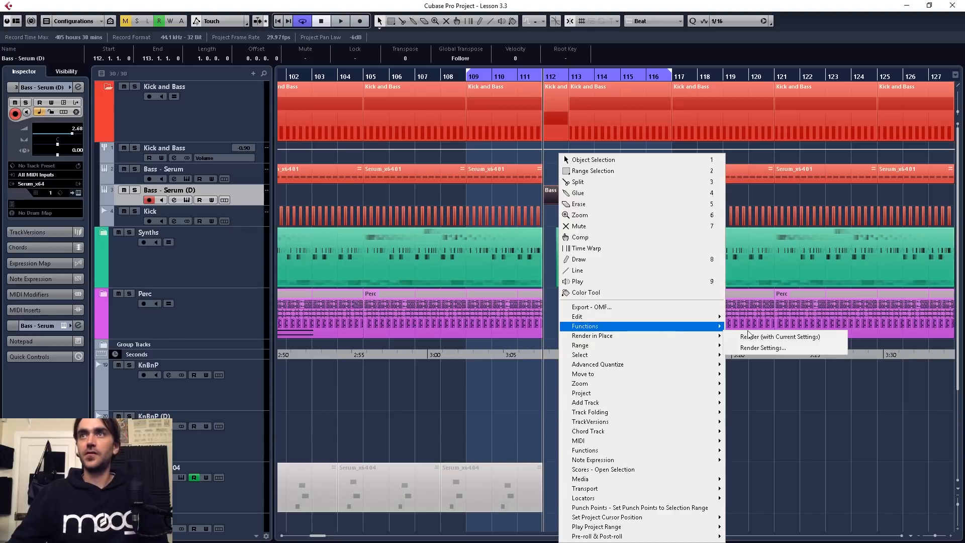
left_click(749, 336)
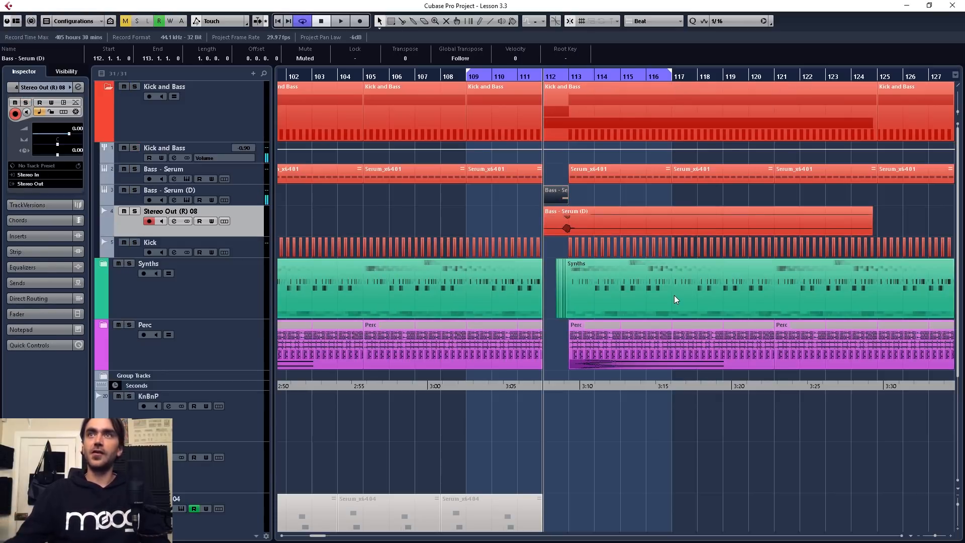
Move the rendered audio clip away to 118.3 and unmute the original Bass - Serum (D) part in bar 112.
left_click(578, 224)
key("ctrl+z")
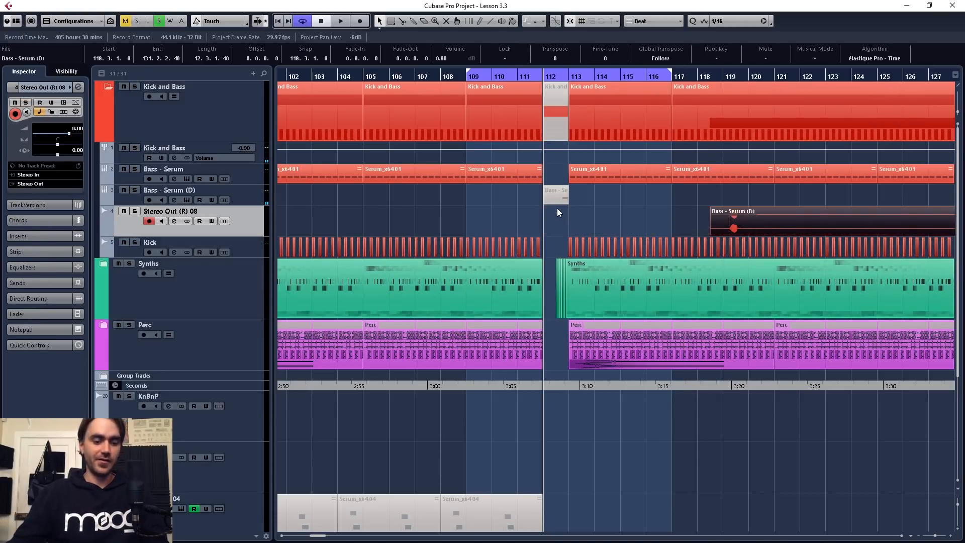
key("7")
left_click(560, 195)
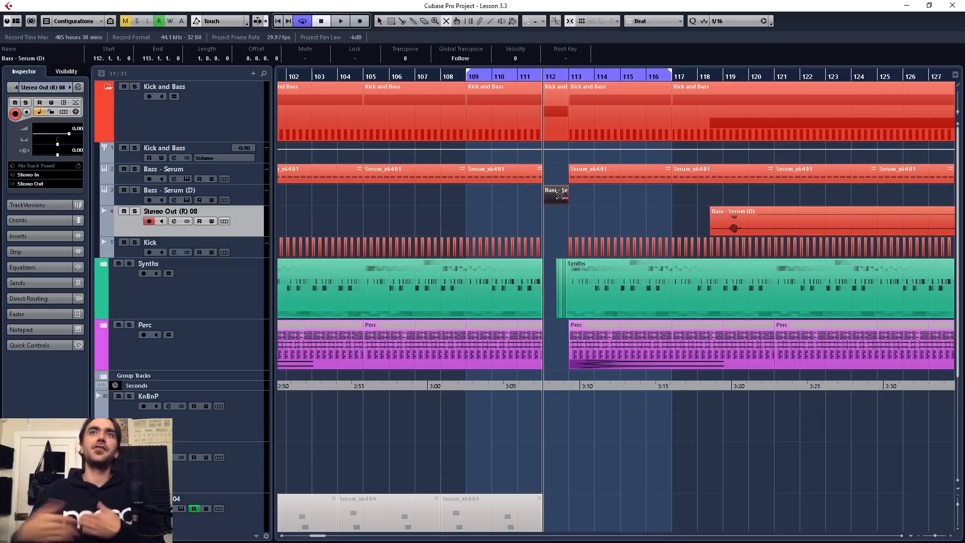
key("1")
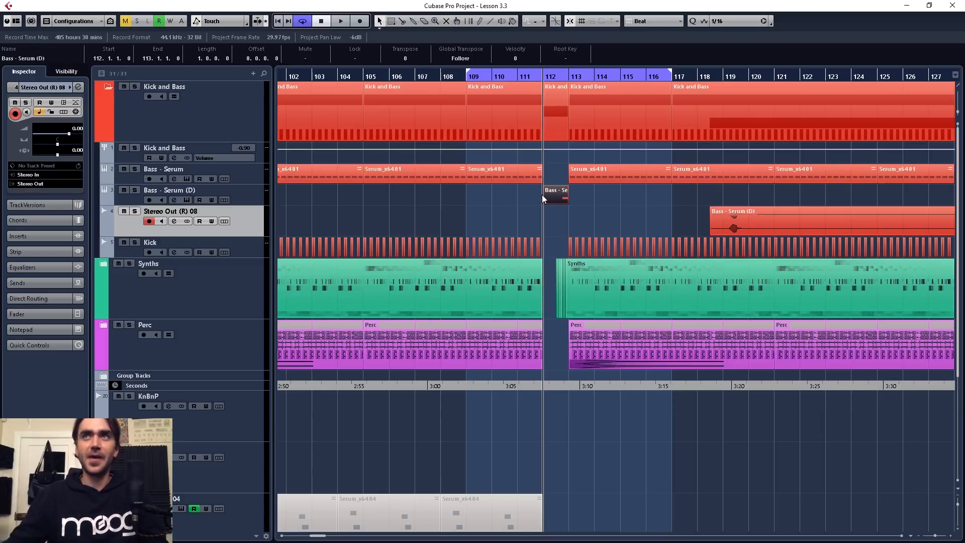
Check the bar 112 note, then save the Bass - Serum (D) track's Serum sound as the preset Bass Downpitcher 1.
double_click(551, 191)
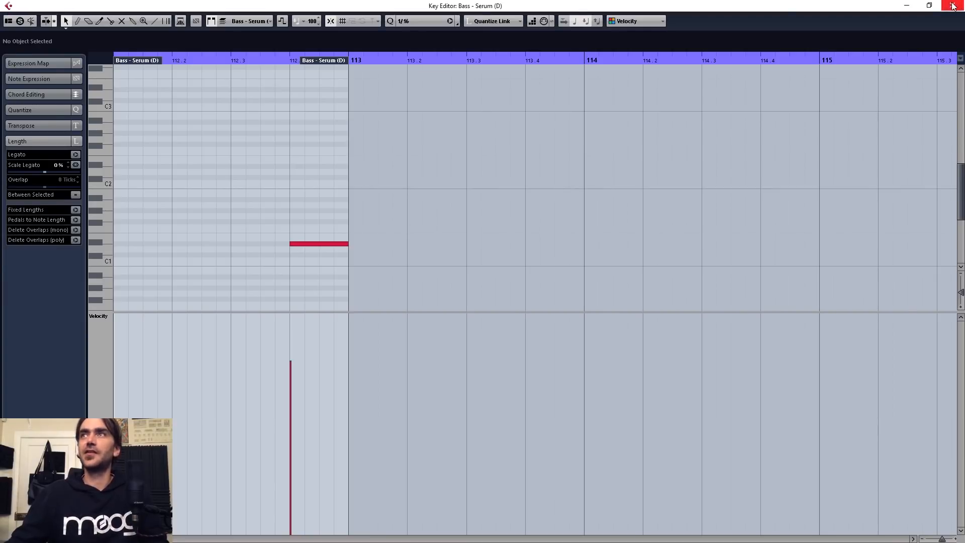
key("Return")
left_click(242, 201)
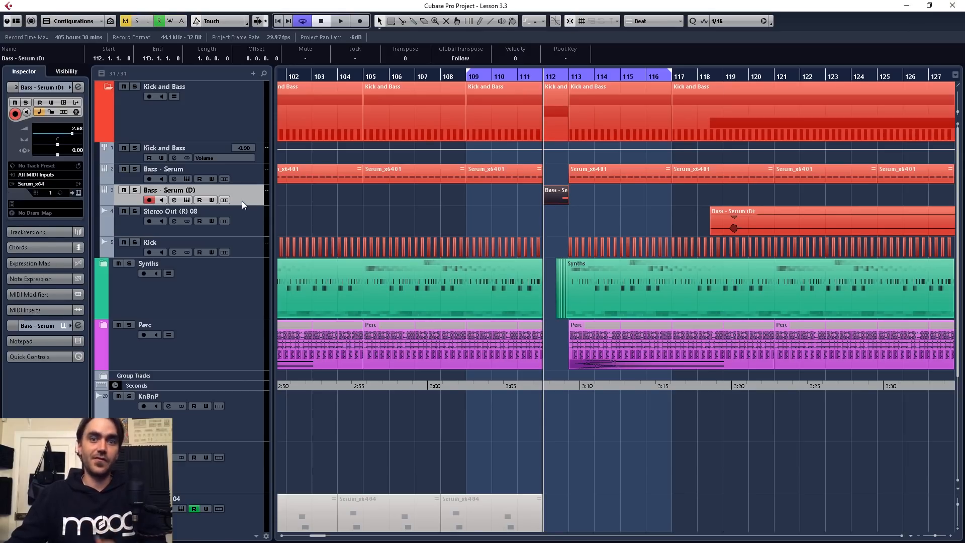
left_click(78, 193)
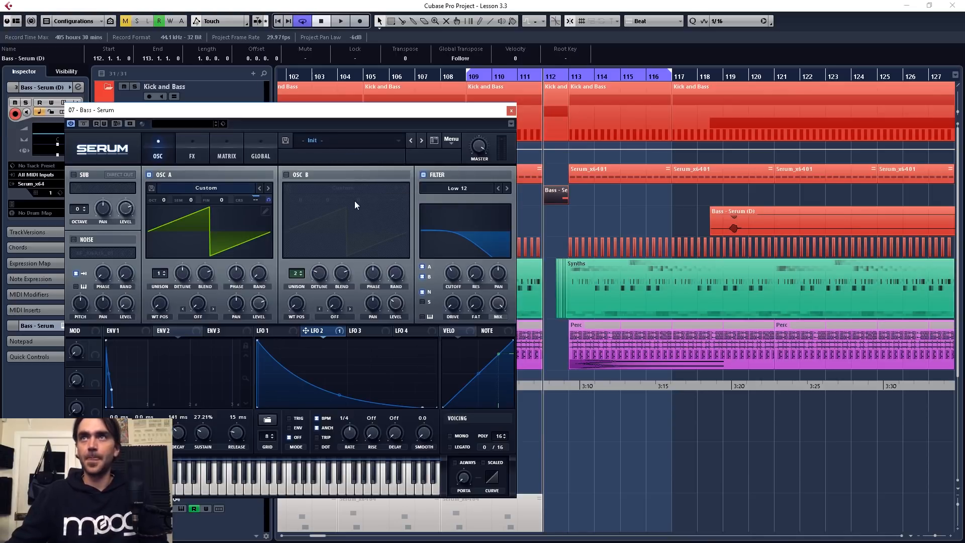
left_click(285, 140)
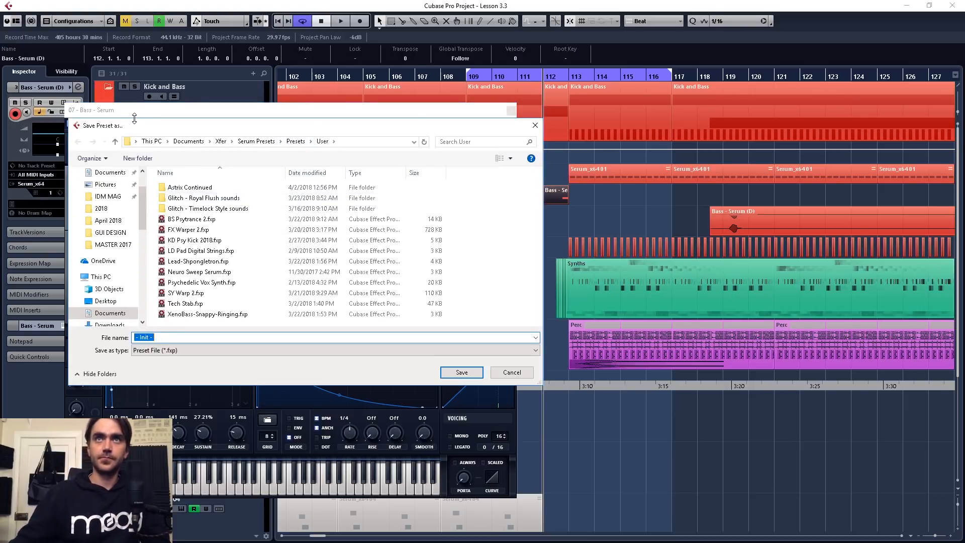
type("Bas")
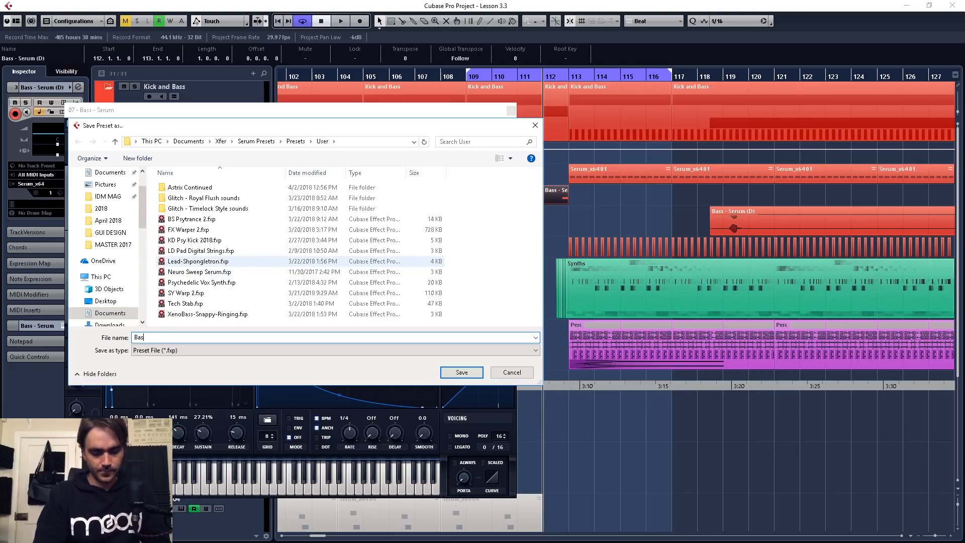
type("s Downpitcher 1")
key("Return")
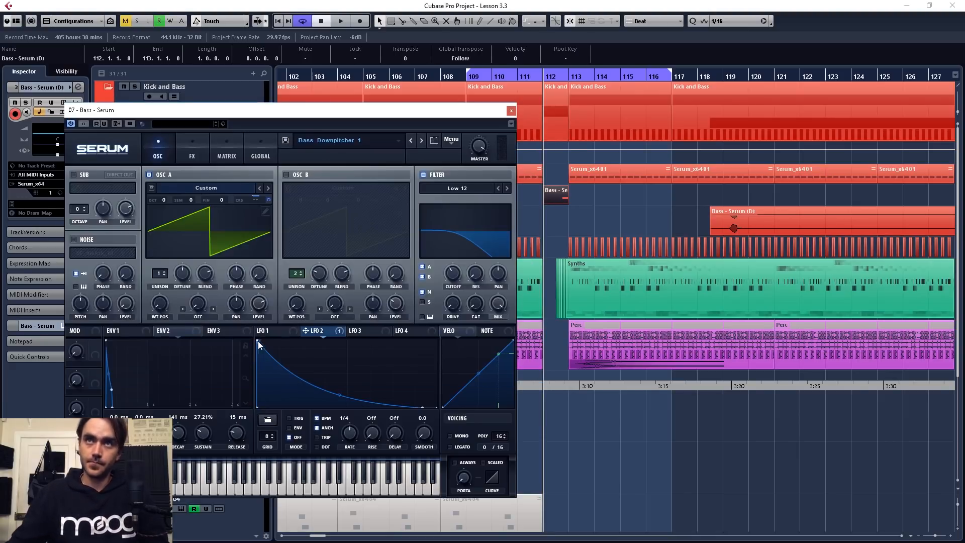
Shift LFO 2's peak later and its end point earlier at rate 1/2, and extend the part's note to start at 112.3.
left_click_drag(258, 342, 304, 341)
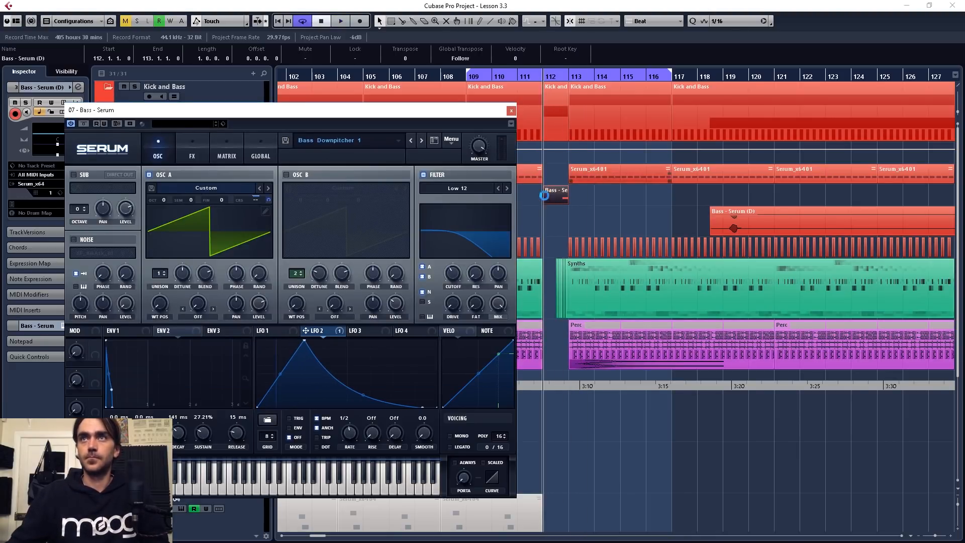
double_click(553, 194)
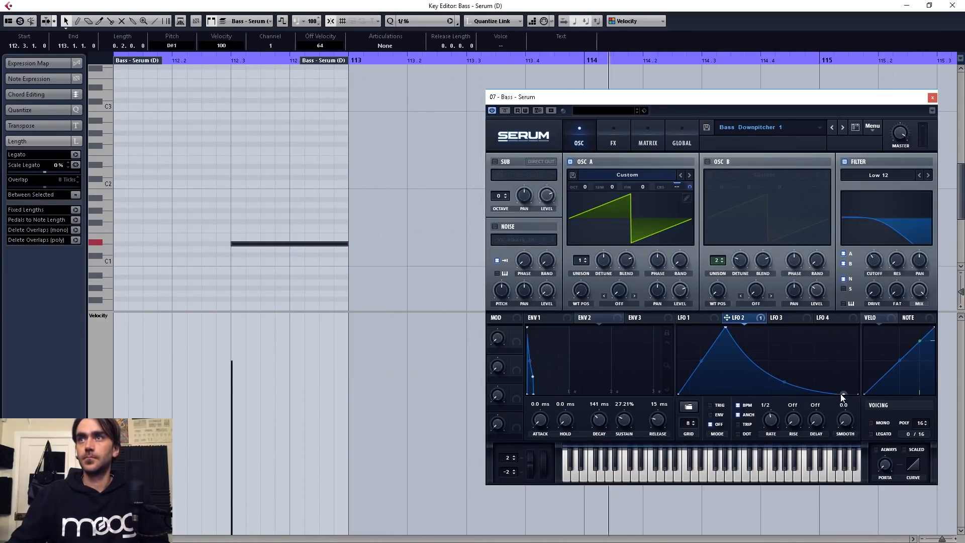
left_click_drag(842, 395, 828, 396)
Audition the change, close the Key Editor, and reopen Serum with its window clear of the bar 112 part.
key("space")
key("space")
left_click(932, 98)
left_click(952, 5)
key("space")
left_click(581, 224)
left_click(63, 326)
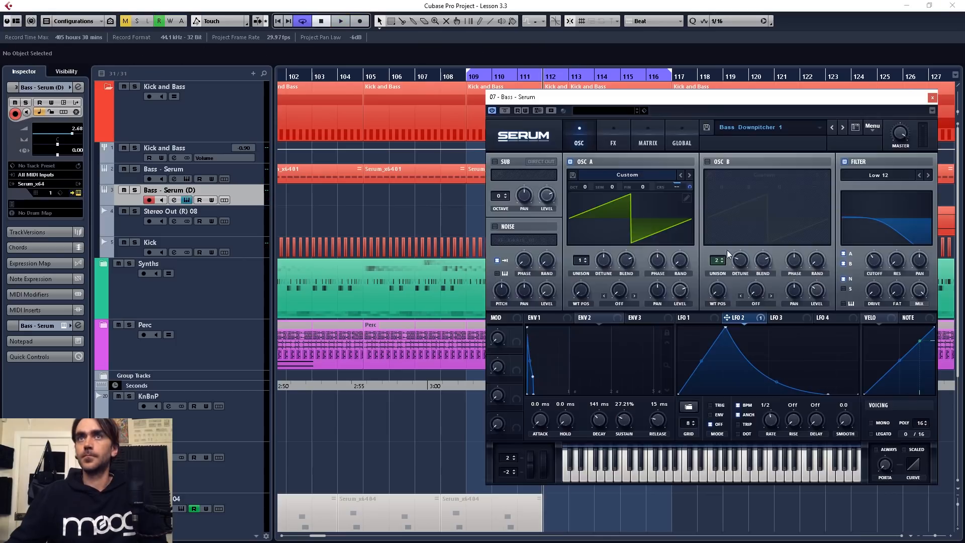
left_click_drag(825, 97, 354, 91)
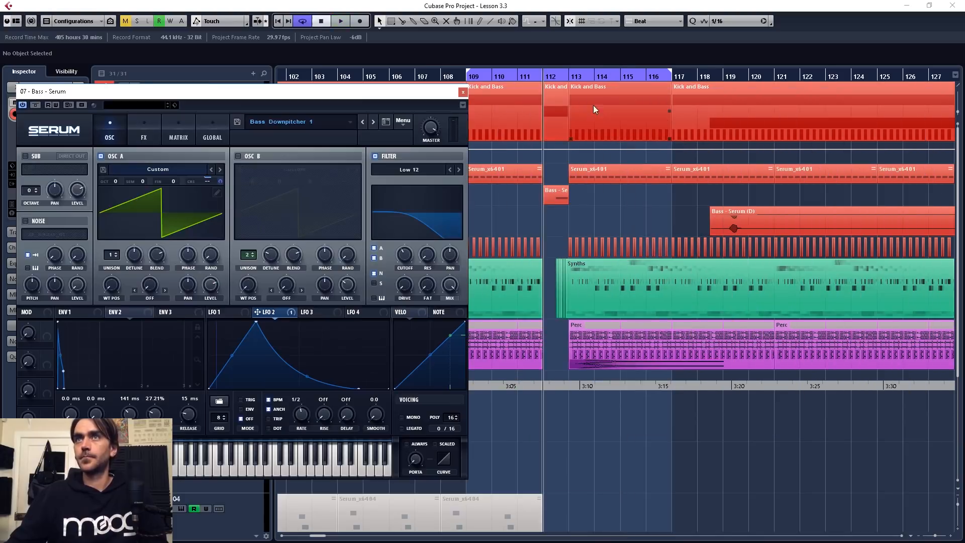
Audition the fill from bar 112 and move the end point of LFO 2's falling curve later.
key("space")
key("space")
key("space")
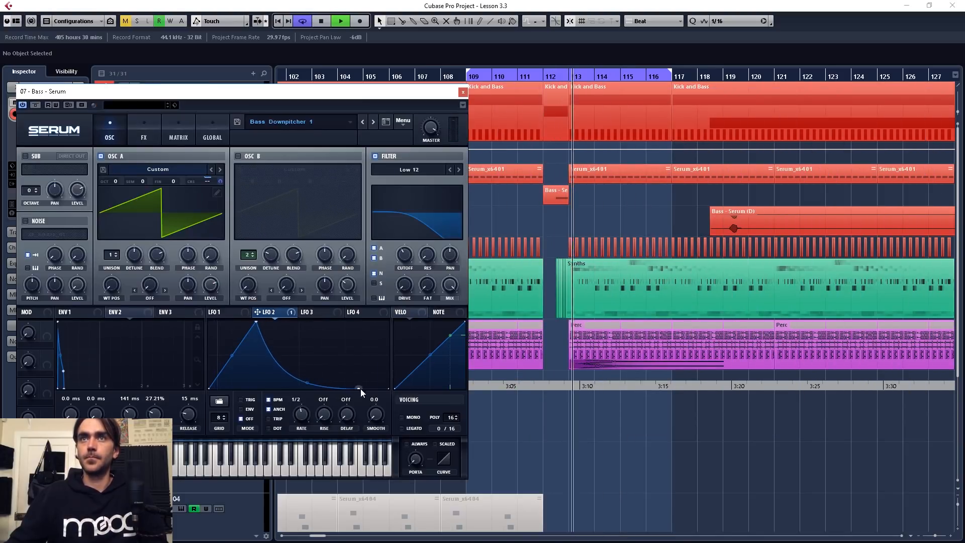
left_click_drag(361, 388, 378, 389)
key("space")
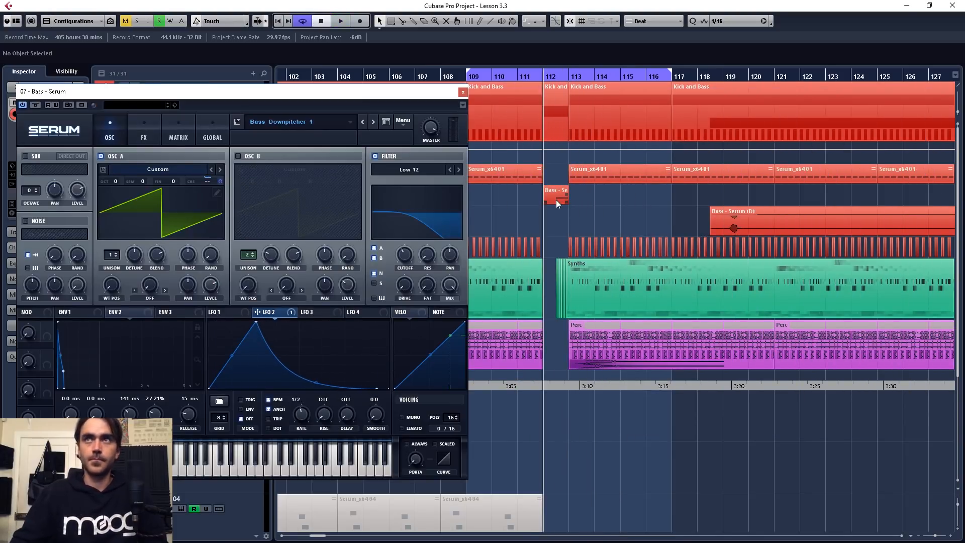
Render the bar 112 part in place, shorten both rendered clips, and move the new clip onto the first rendered clip's track.
right_click(557, 198)
mouse_move(648, 334)
left_click(699, 335)
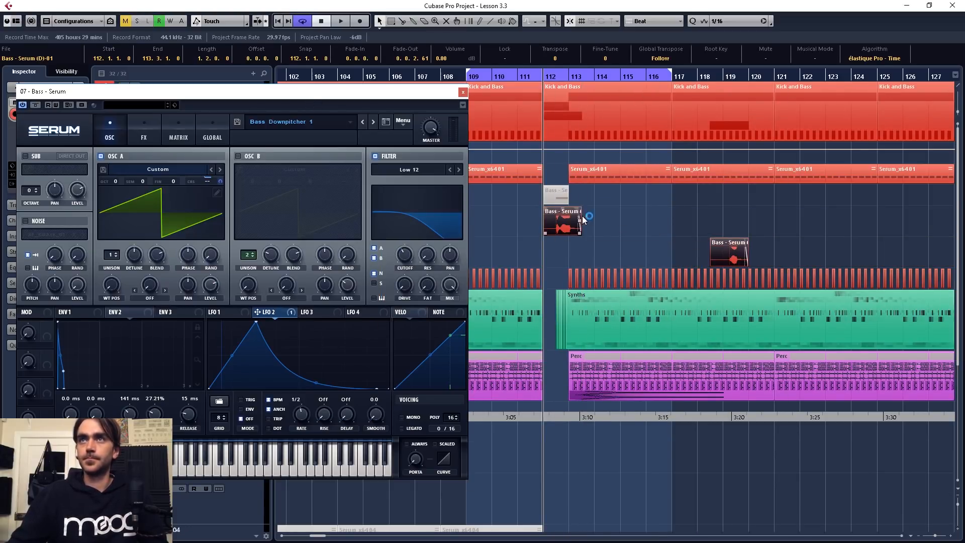
left_click_drag(565, 215, 565, 246)
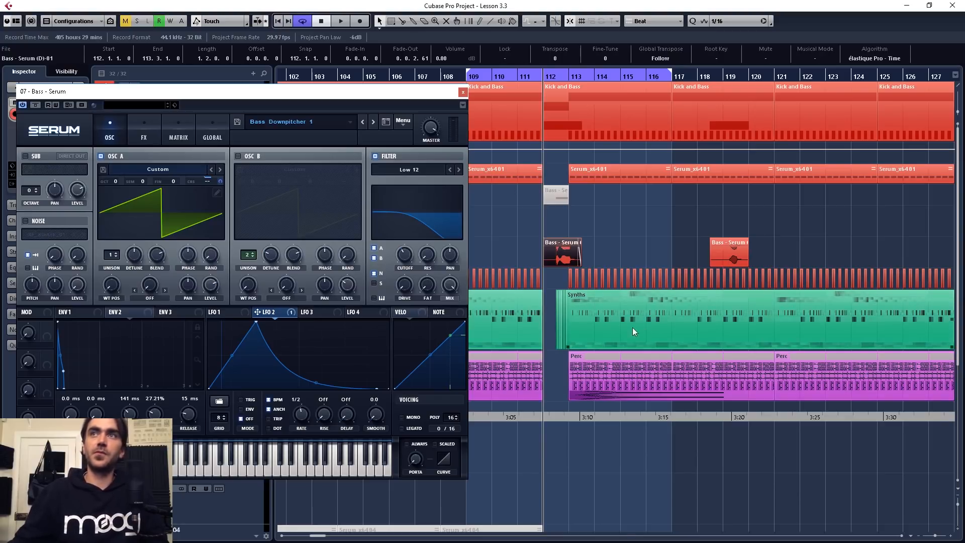
Move the spare rendered bass clip from around bar 118 to bar 110 on the same track and mute it.
left_click_drag(719, 246, 525, 253)
left_click_drag(601, 258, 570, 258)
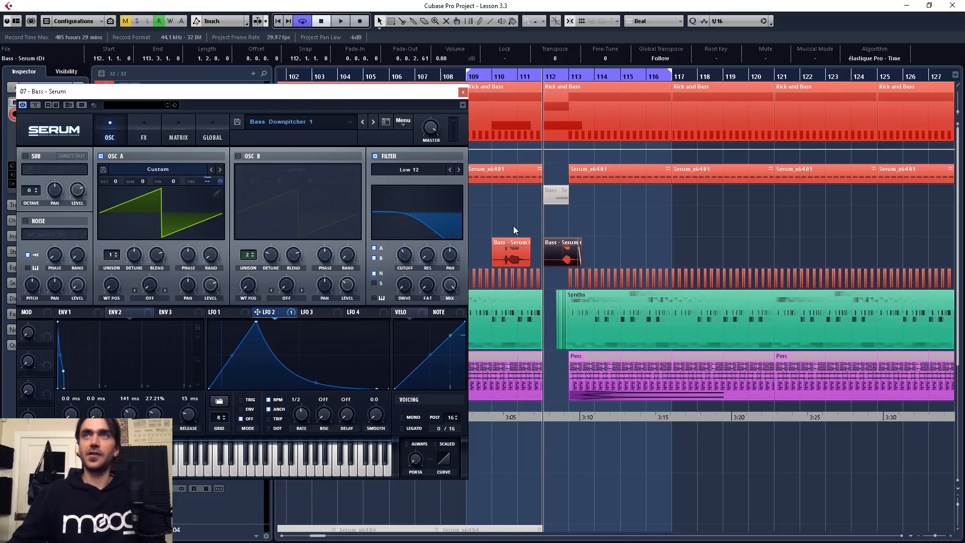
key("7")
left_click(514, 240)
key("1")
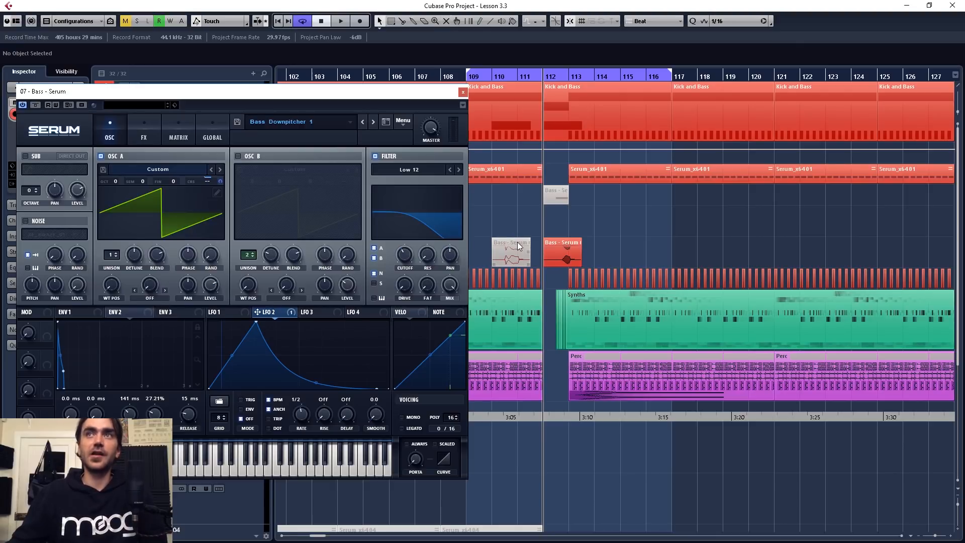
double_click(523, 225)
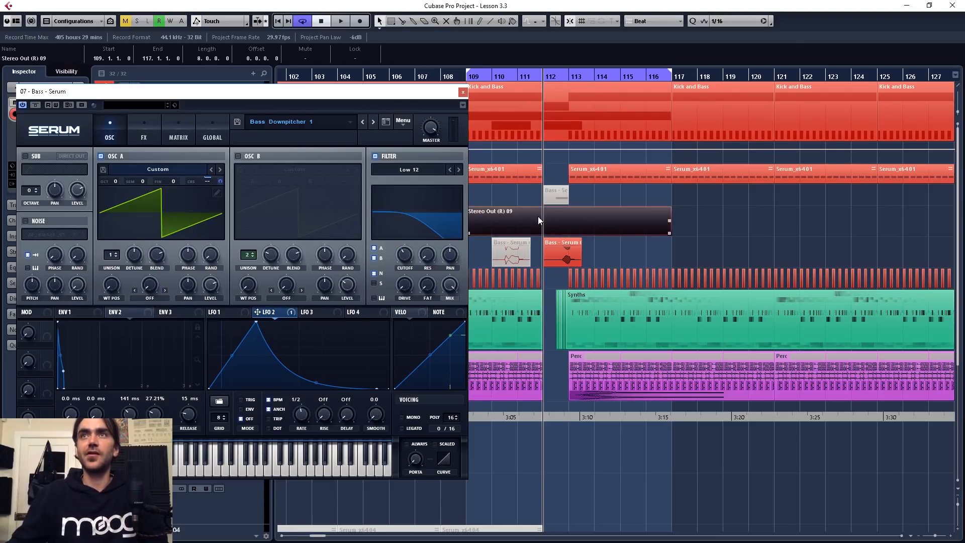
key("Delete")
scroll(578, 213, "down", 3)
scroll(576, 216, "left", 5)
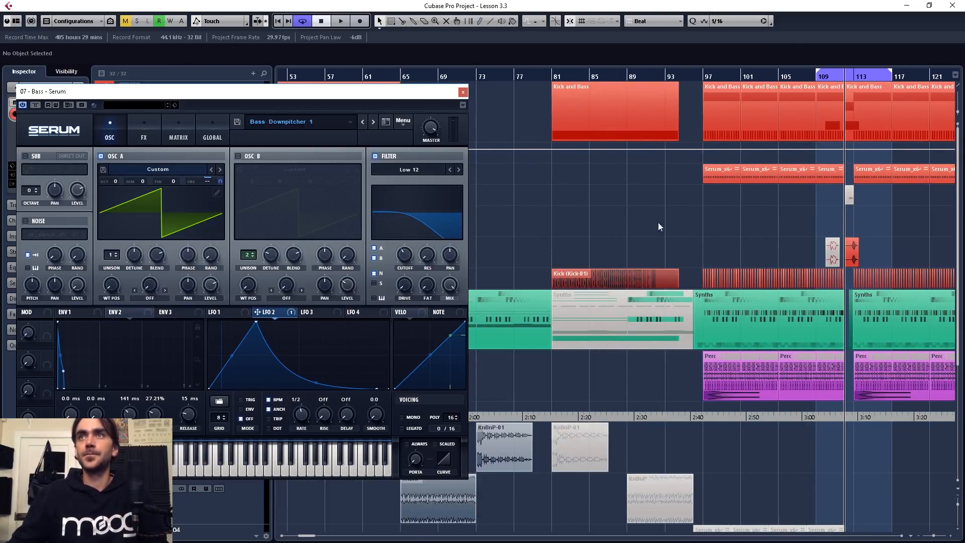
Save the current Serum patch in the User presets folder as Bass Downpitcher 2.
left_click(239, 121)
left_click(166, 318)
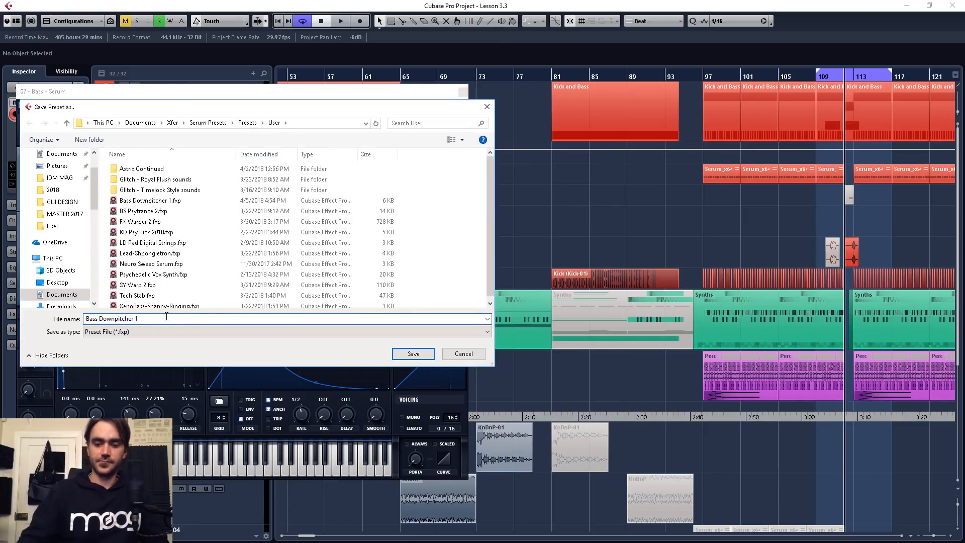
key("BackSpace")
type("2")
key("Return")
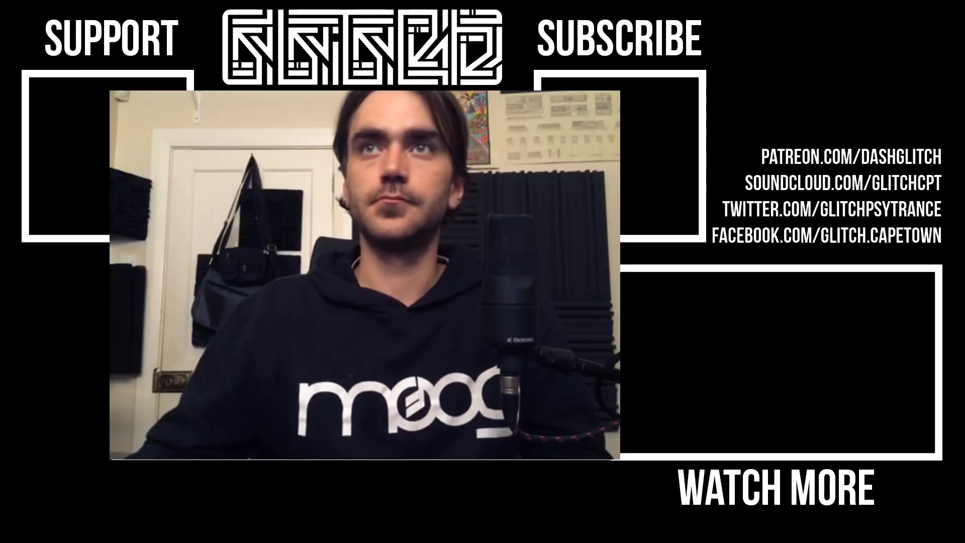